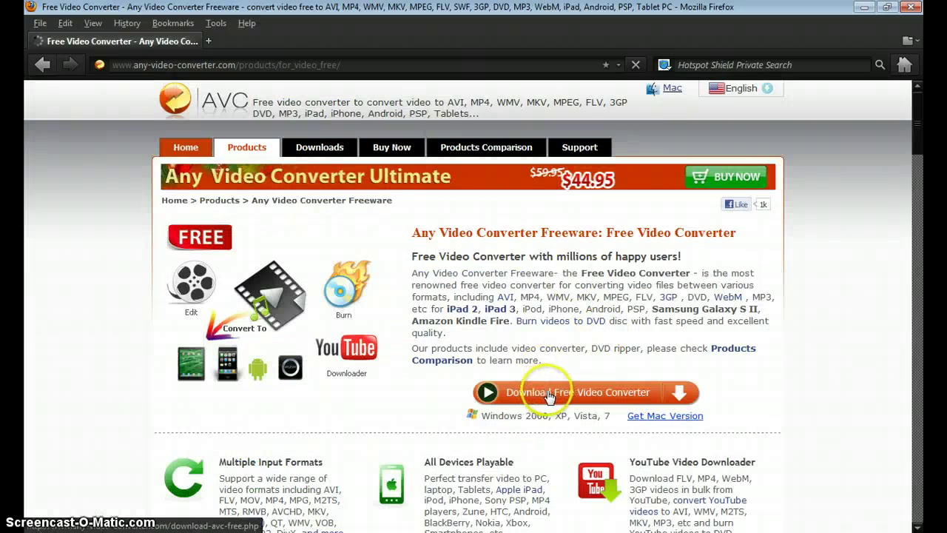
Start downloading the free video converter from its product page, and cancel saving avc-free.exe
{"action": "left_click", "coordinate": [570, 399]}
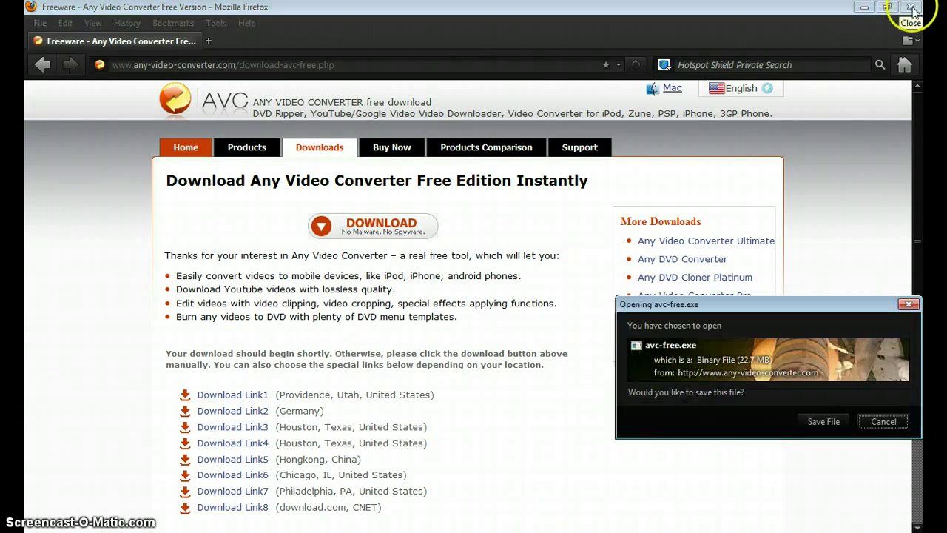
{"action": "left_click", "coordinate": [882, 424]}
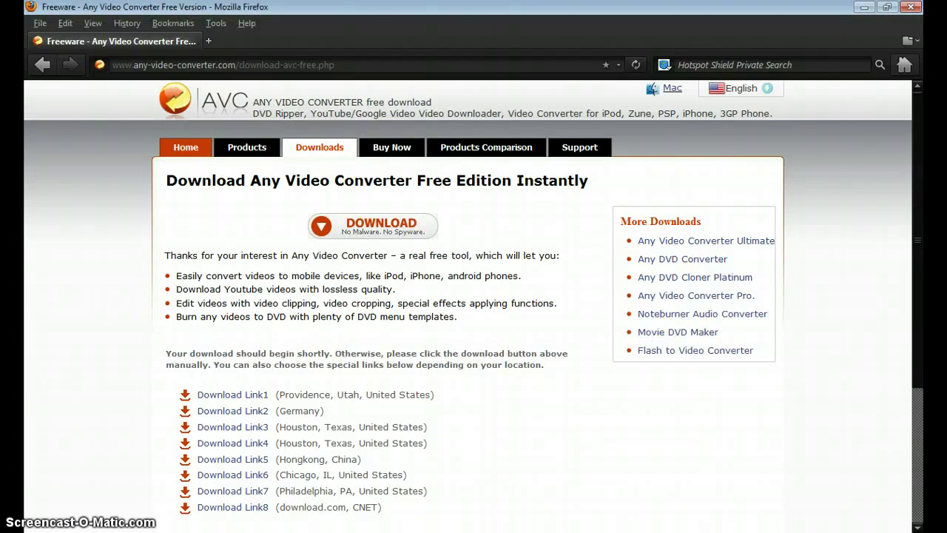
Switch to Notepad and write the note "I am not going to download it because iv done this b4"
{"action": "type", "text": "am gn"}
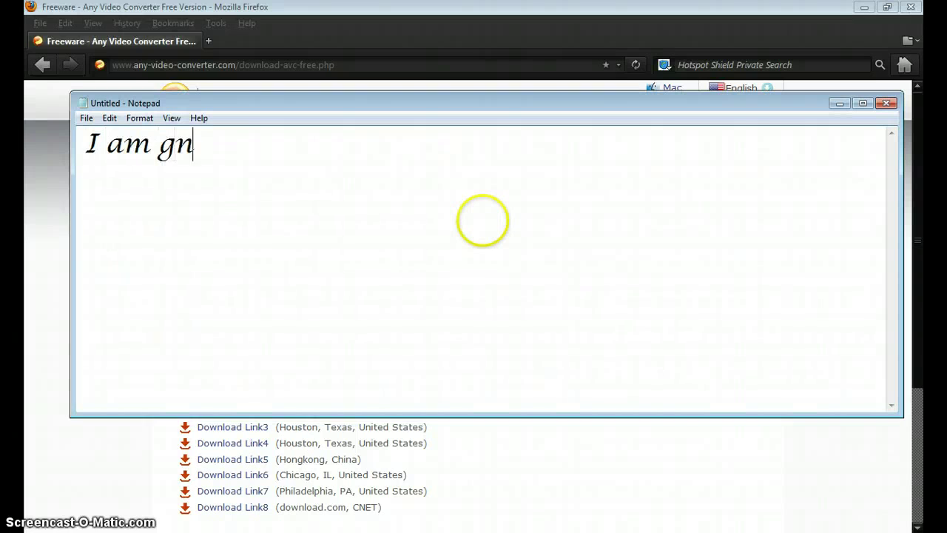
{"action": "key", "text": "BackSpace"}
{"action": "key", "text": "BackSpace"}
{"action": "type", "text": "not going"}
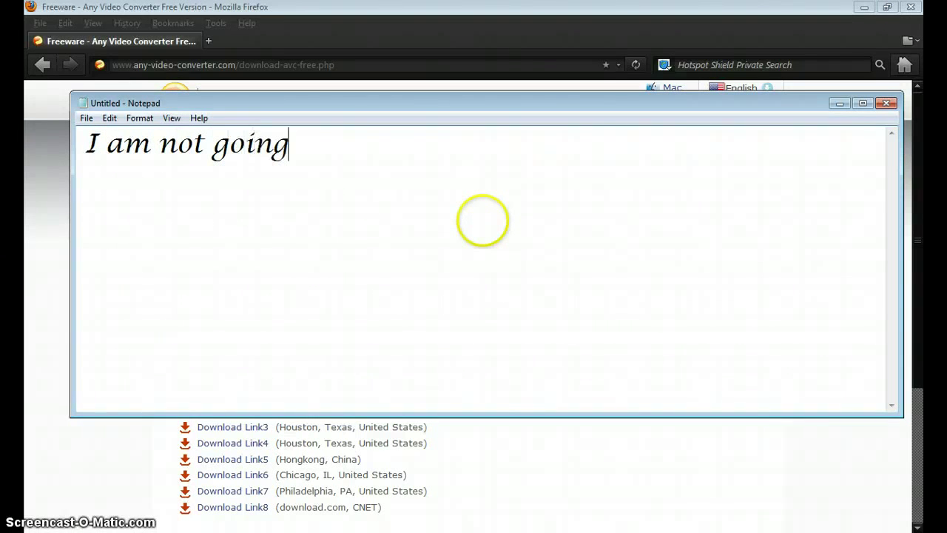
{"action": "type", "text": " to download it"}
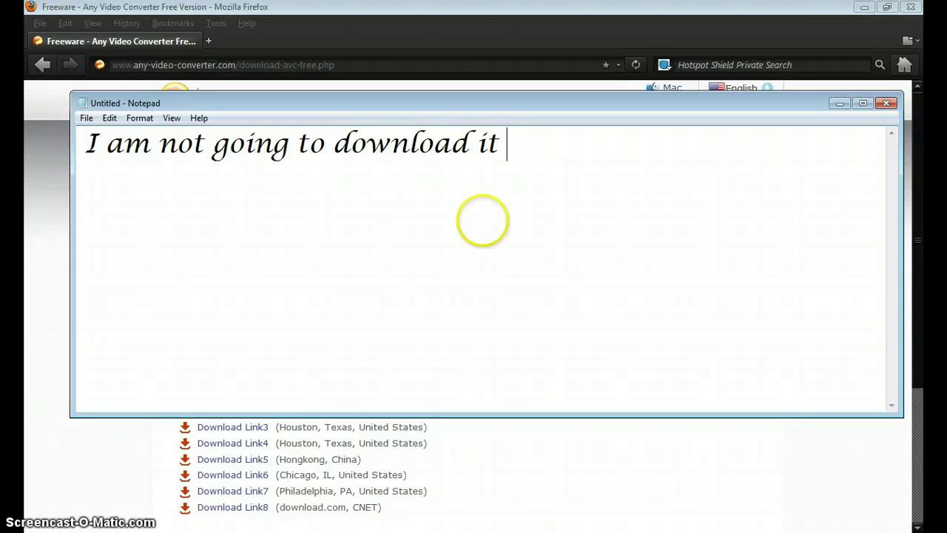
{"action": "type", "text": " because "}
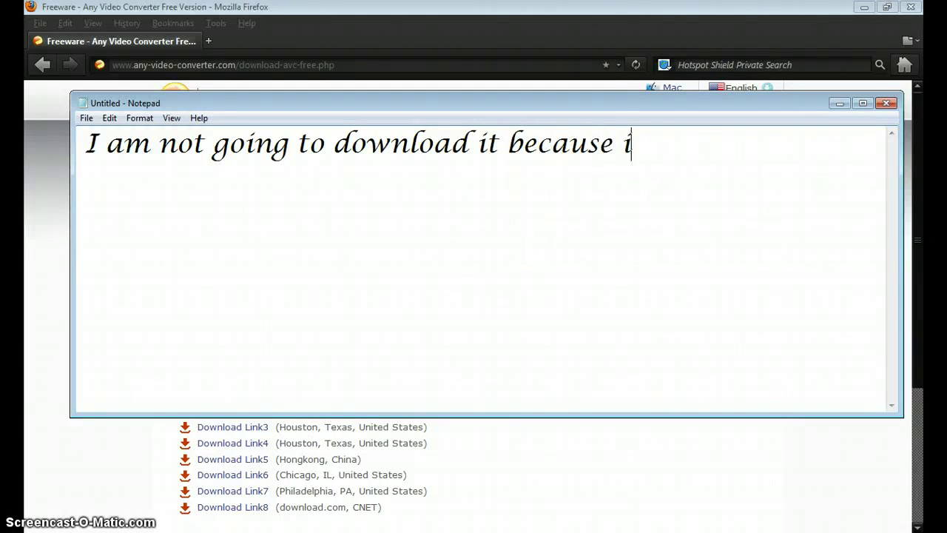
{"action": "type", "text": "iv done t"}
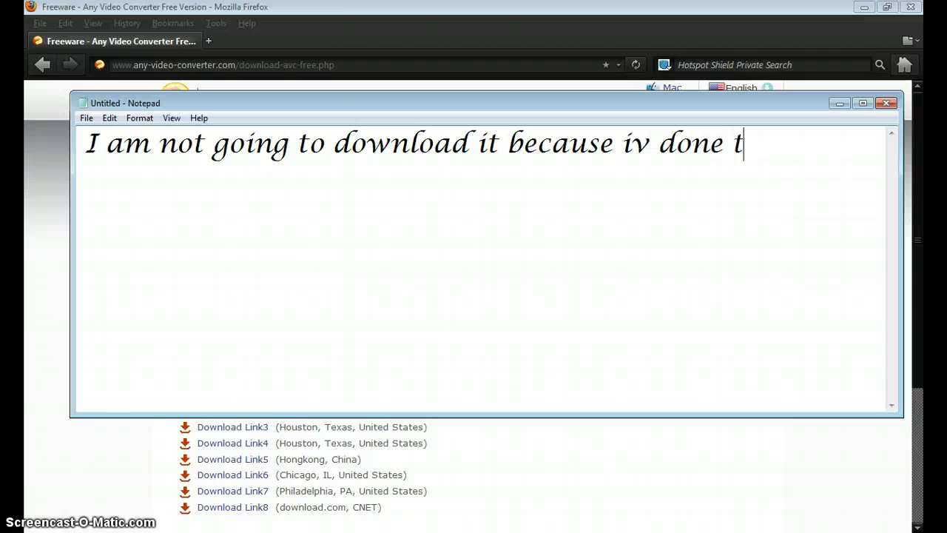
{"action": "type", "text": "his b4"}
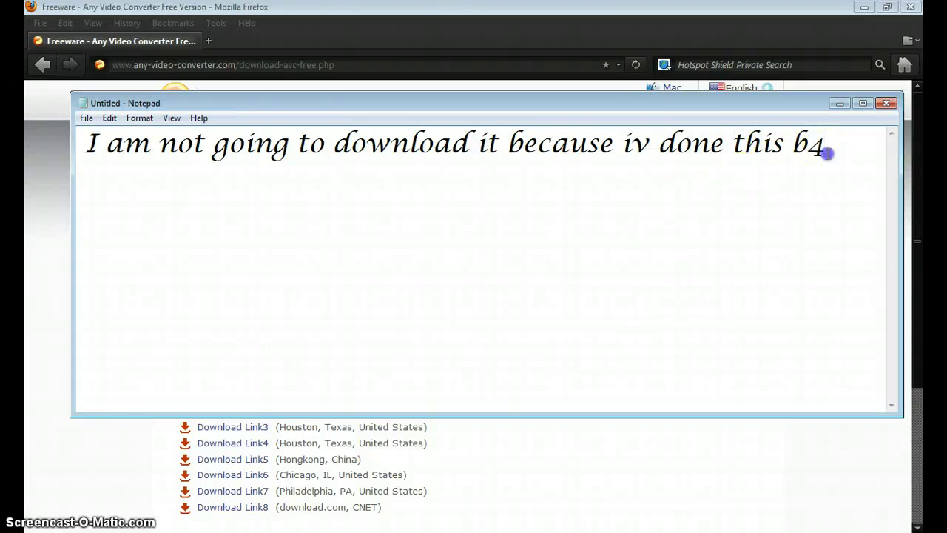
Replace the note with "So yeah once you download it just open it" and clear the text
{"action": "left_click_drag", "start_coordinate": [827, 148], "coordinate": [42, 213]}
{"action": "key", "text": "BackSpace"}
{"action": "type", "text": "So yeah "}
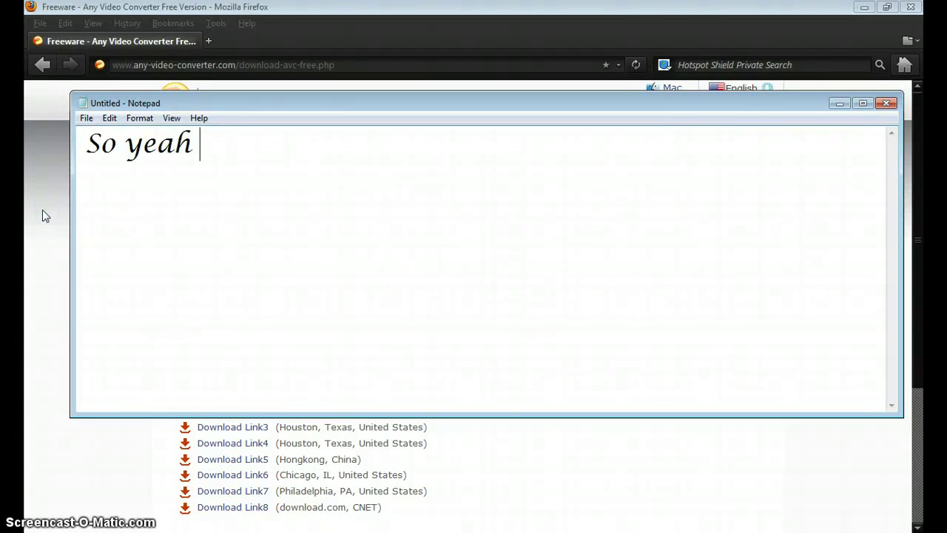
{"action": "type", "text": "once to"}
{"action": "key", "text": "BackSpace"}
{"action": "key", "text": "BackSpace"}
{"action": "type", "text": "you "}
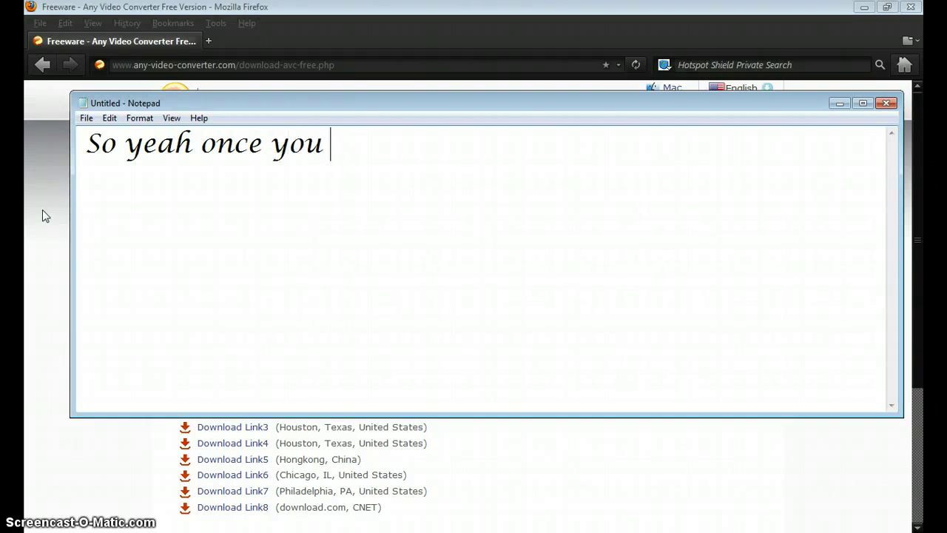
{"action": "type", "text": "download it"}
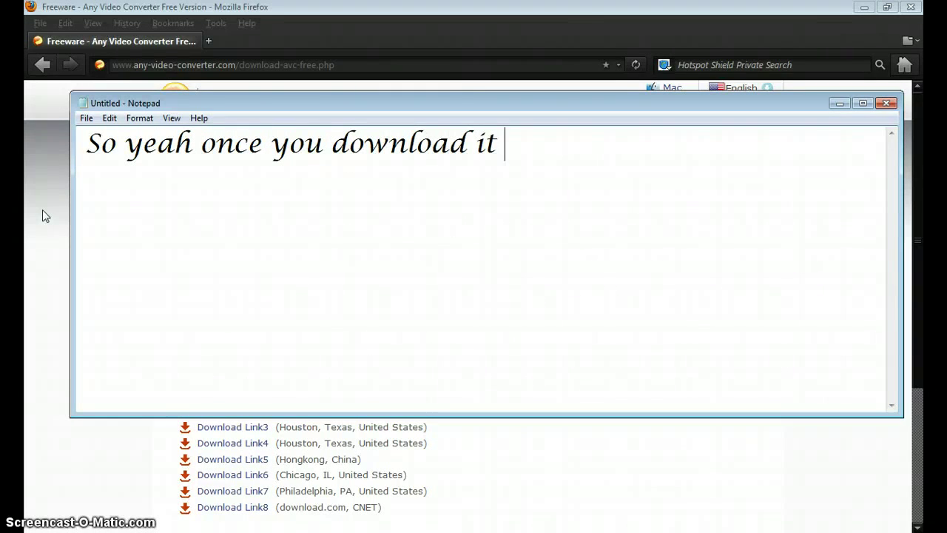
{"action": "type", "text": " just open it"}
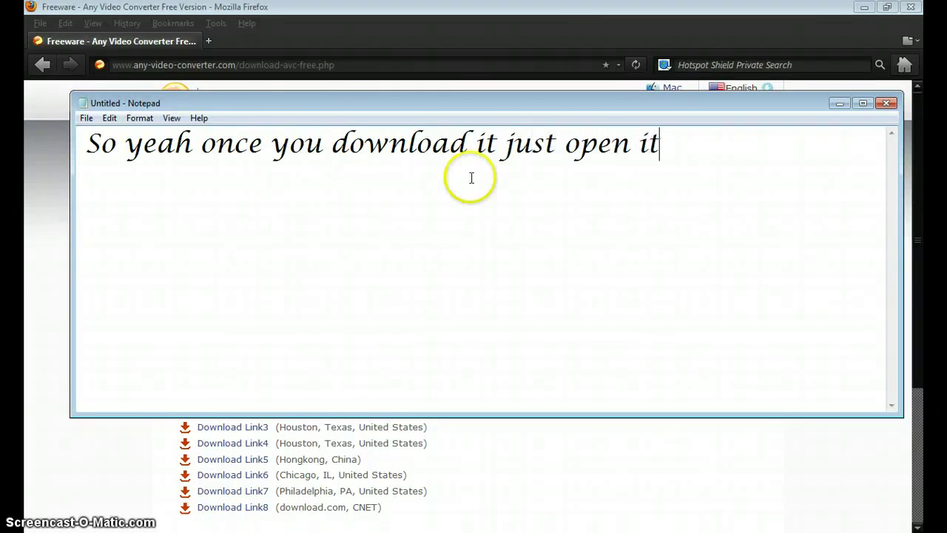
{"action": "key", "text": "ctrl+a"}
{"action": "key", "text": "BackSpace"}
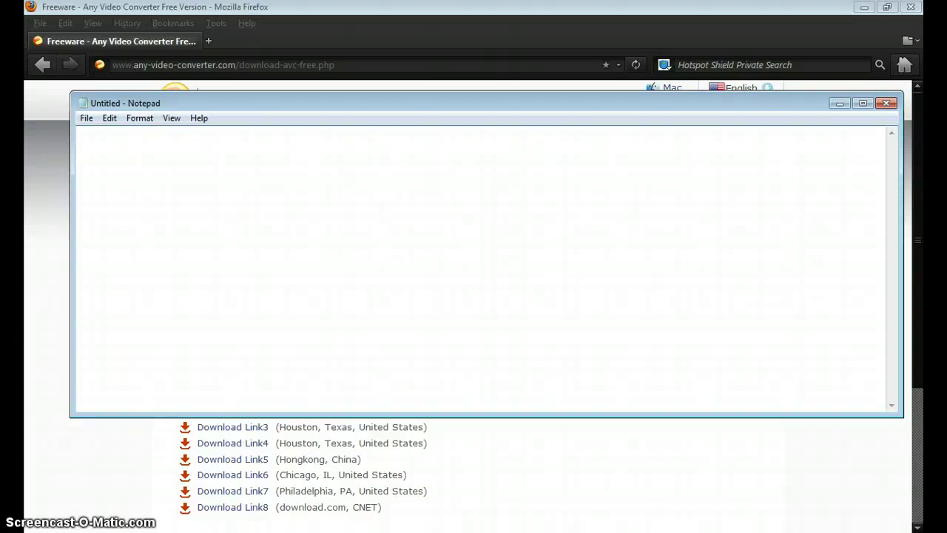
Hide the browser and Notepad windows, launch Any Video Converter from the desktop and dismiss its update notice
{"action": "left_click", "coordinate": [864, 8]}
{"action": "left_click", "coordinate": [886, 104]}
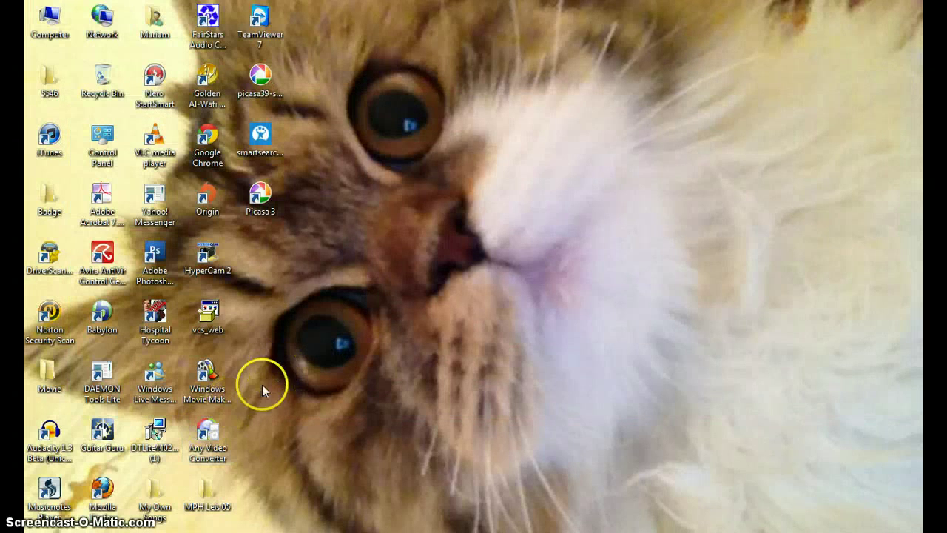
{"action": "left_click", "coordinate": [208, 432]}
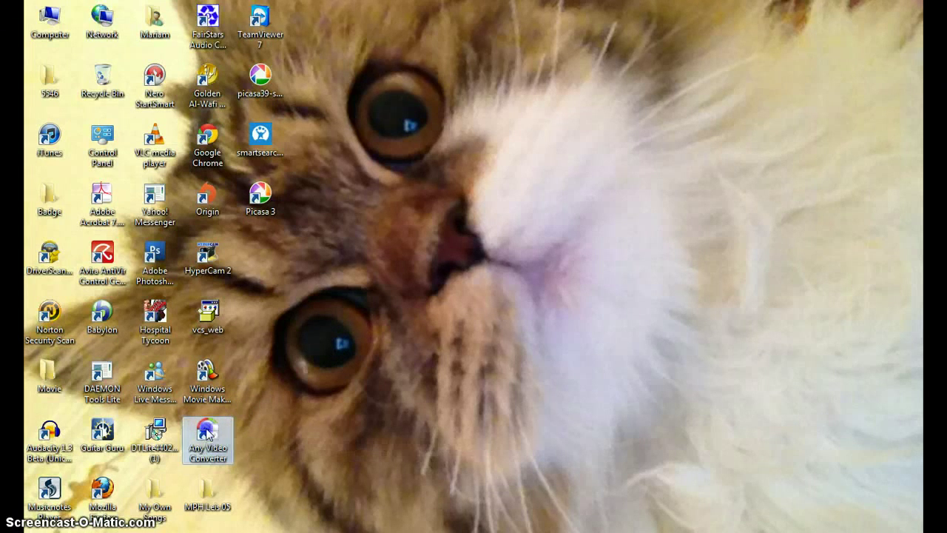
{"action": "left_click_drag", "start_coordinate": [208, 432], "coordinate": [526, 194]}
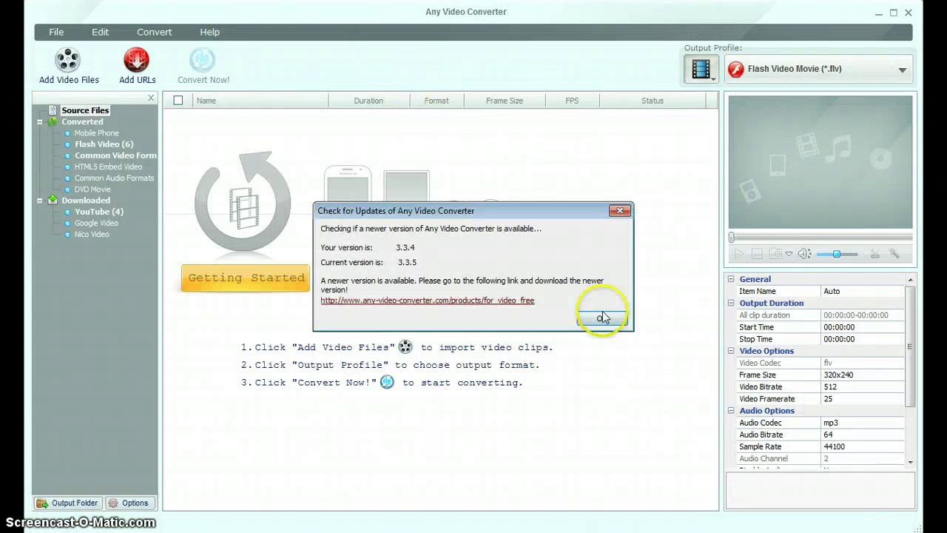
{"action": "left_click", "coordinate": [620, 210]}
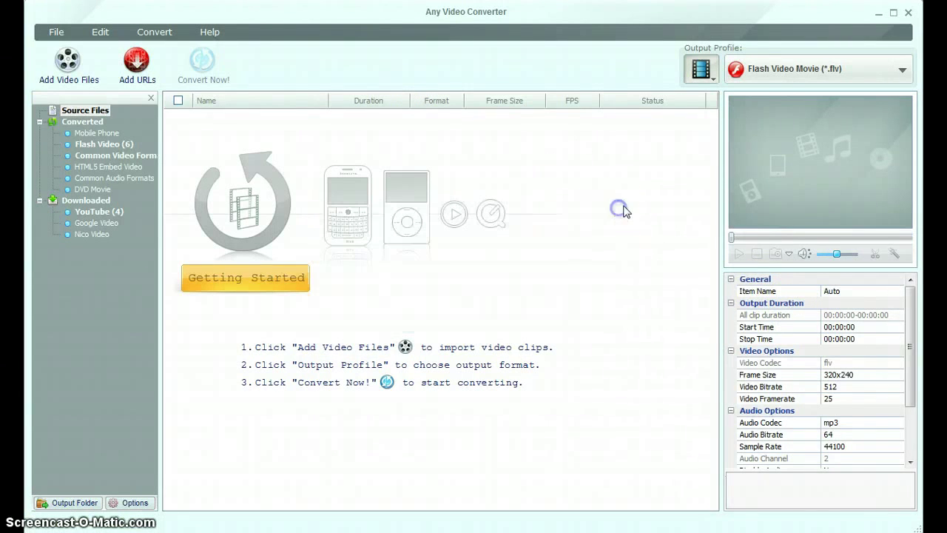
Show the available output formats, and write the note "Just pick anything" in Notepad before clearing it
{"action": "left_click", "coordinate": [768, 71]}
{"action": "left_click_drag", "start_coordinate": [778, 115], "coordinate": [774, 137]}
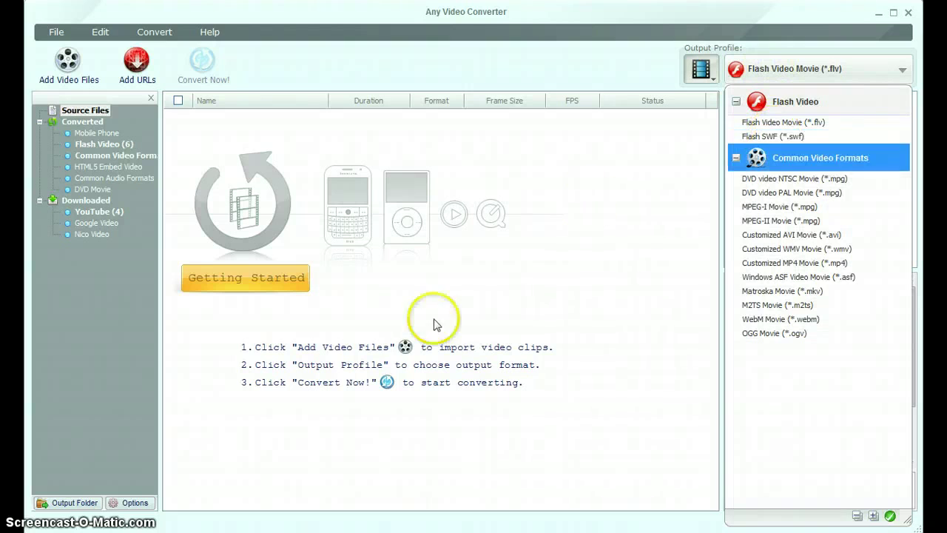
{"action": "left_click", "coordinate": [167, 527]}
{"action": "left_click", "coordinate": [167, 524]}
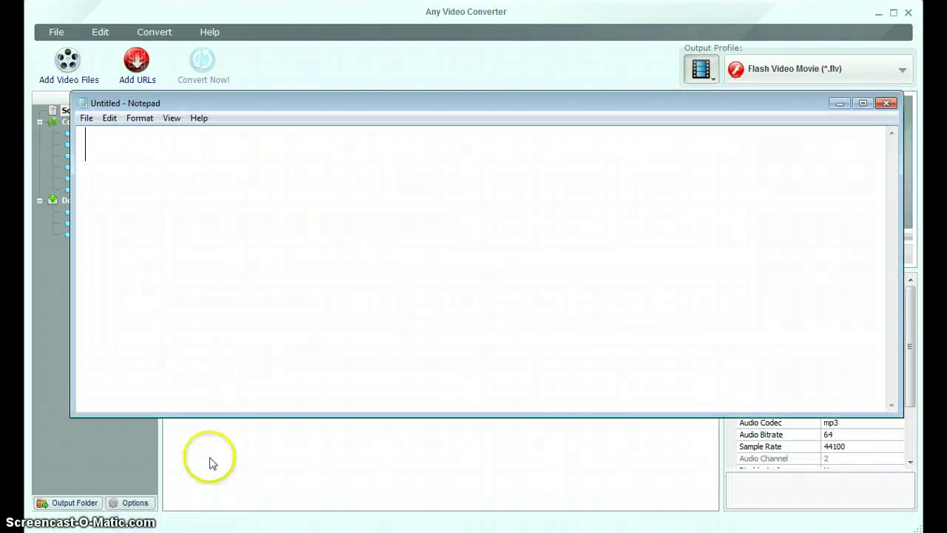
{"action": "type", "text": "Just p"}
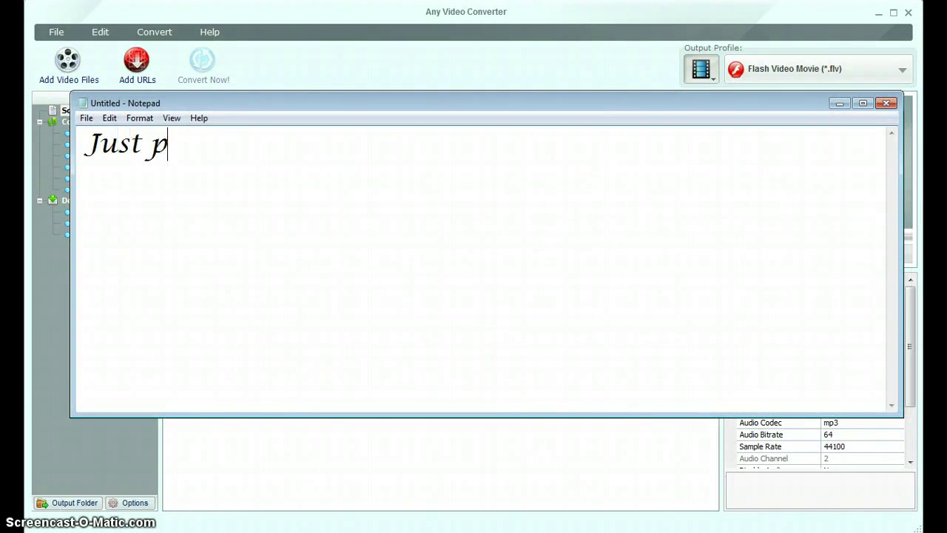
{"action": "type", "text": "ick anything"}
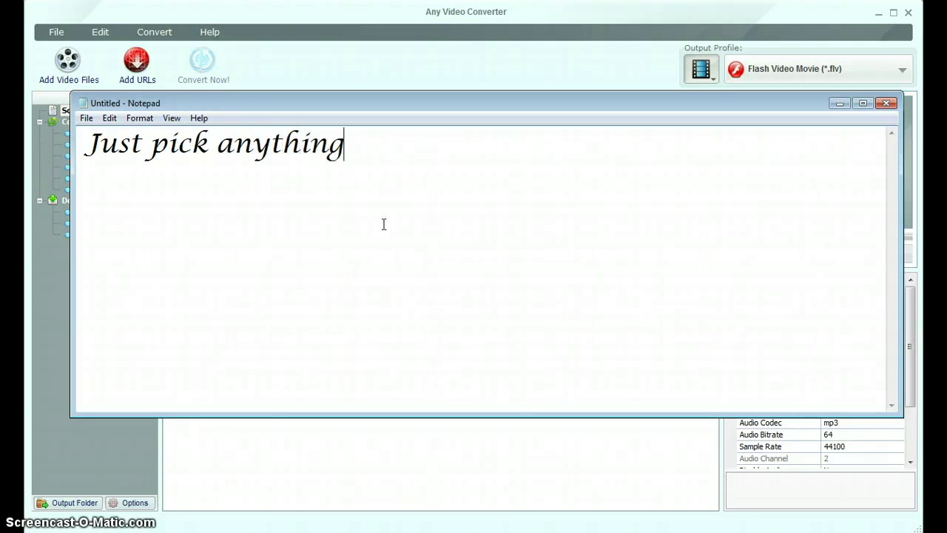
{"action": "key", "text": "ctrl+a"}
{"action": "key", "text": "BackSpace"}
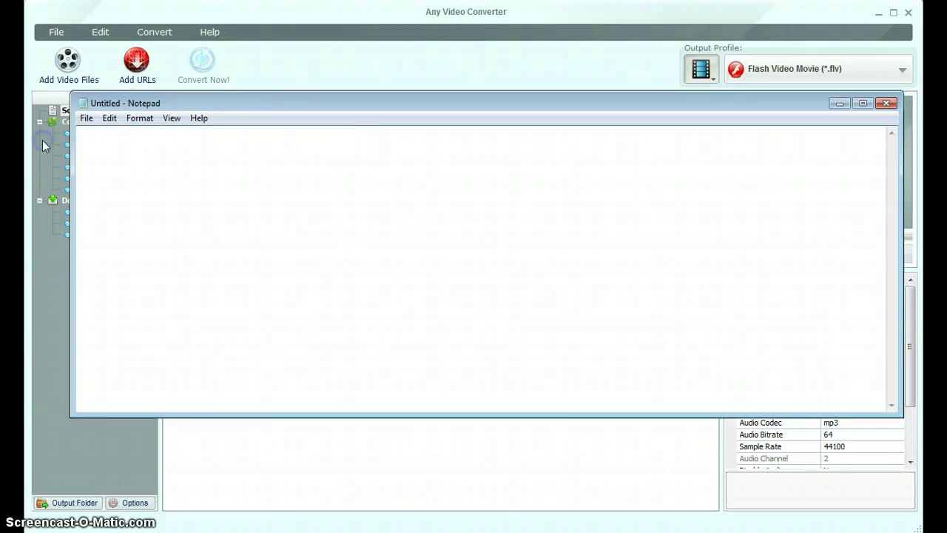
Set the output profile in Any Video Converter to Flash SWF (*.swf)
{"action": "left_click", "coordinate": [743, 70]}
{"action": "left_click", "coordinate": [785, 137]}
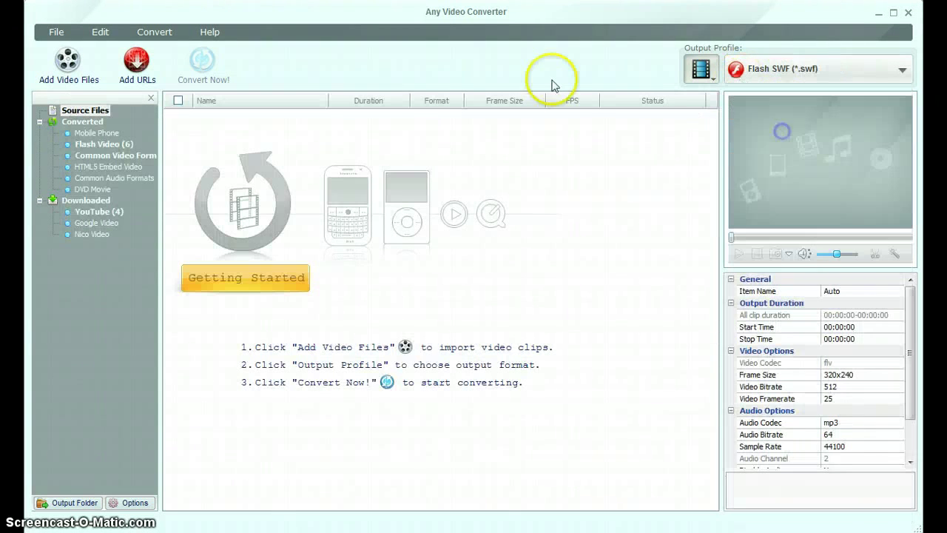
{"action": "left_click", "coordinate": [56, 33]}
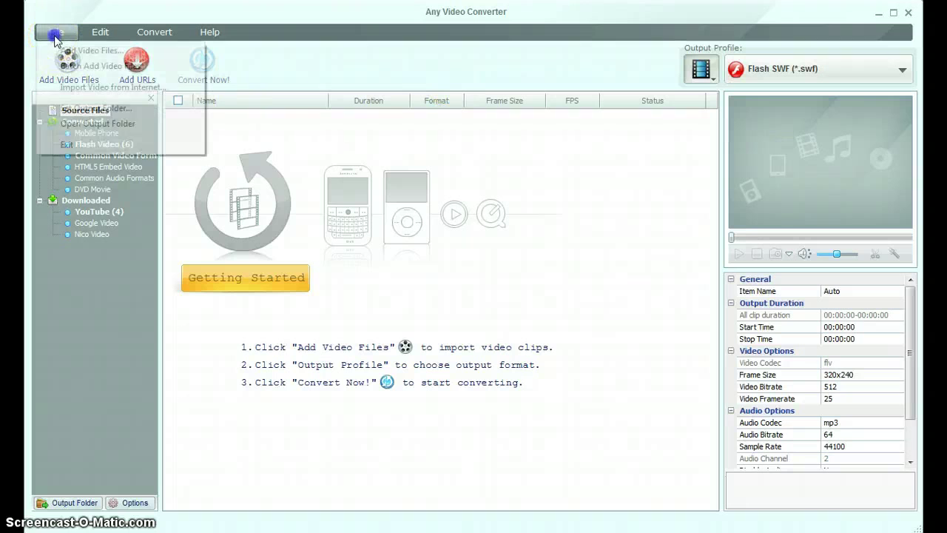
{"action": "left_click", "coordinate": [269, 245]}
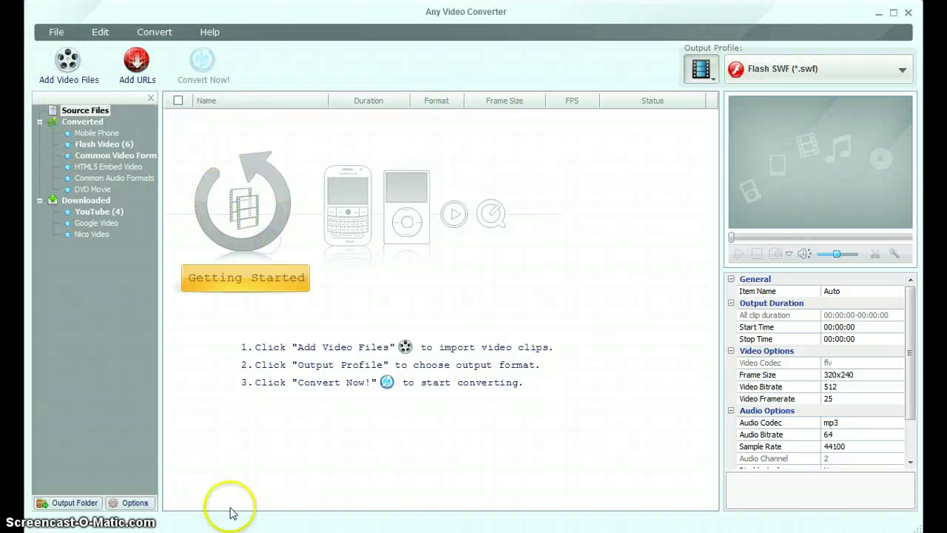
Switch to Notepad, write the note "Now follow me :D" and clear it
{"action": "key", "text": "alt+Tab"}
{"action": "type", "text": "Now fo"}
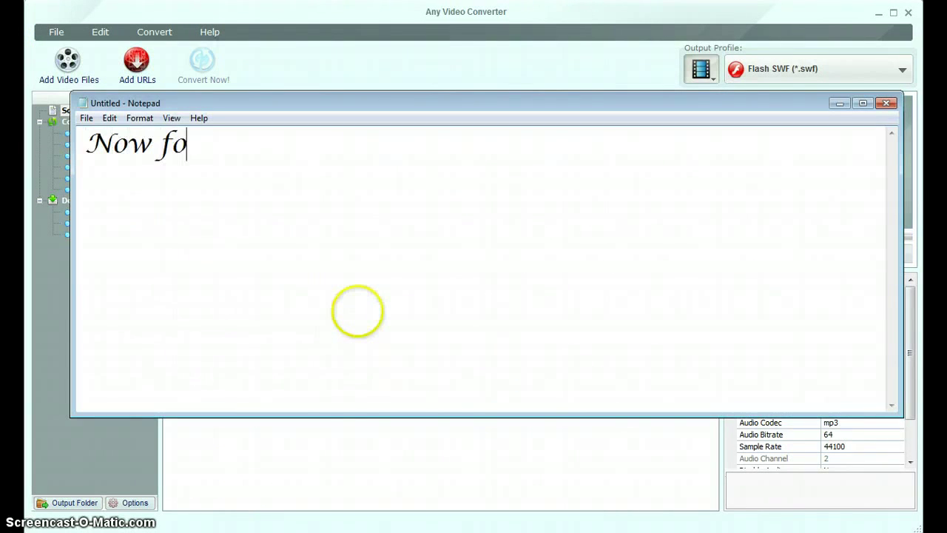
{"action": "type", "text": "llow me :D"}
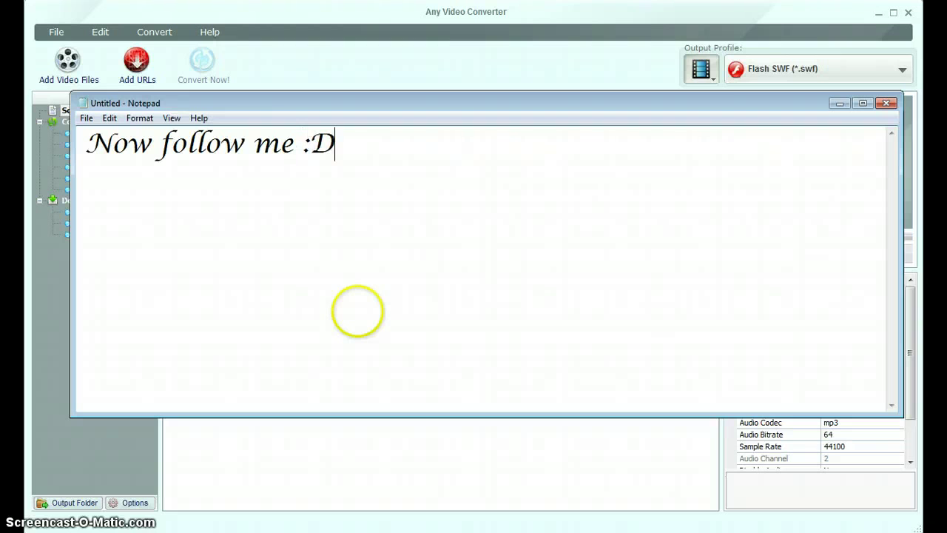
{"action": "key", "text": "ctrl+a"}
{"action": "key", "text": "Delete"}
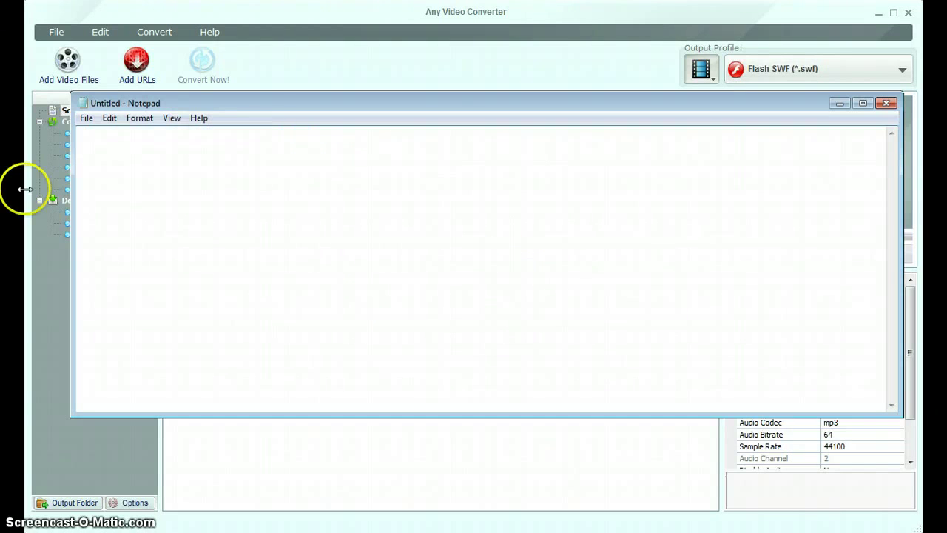
Add the video clip0022 from My Documents to Any Video Converter and accept the missing-audio warning
{"action": "left_click", "coordinate": [258, 62]}
{"action": "left_click", "coordinate": [66, 33]}
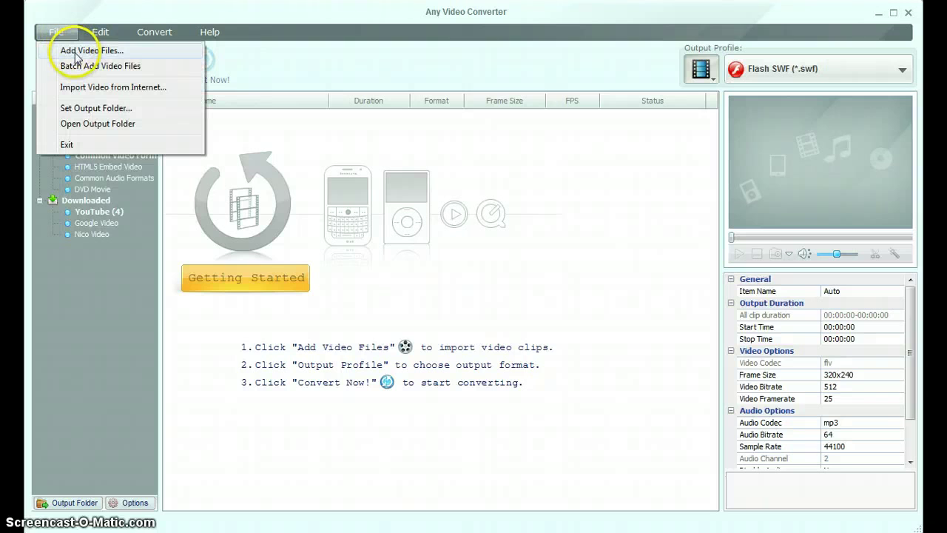
{"action": "left_click", "coordinate": [76, 52]}
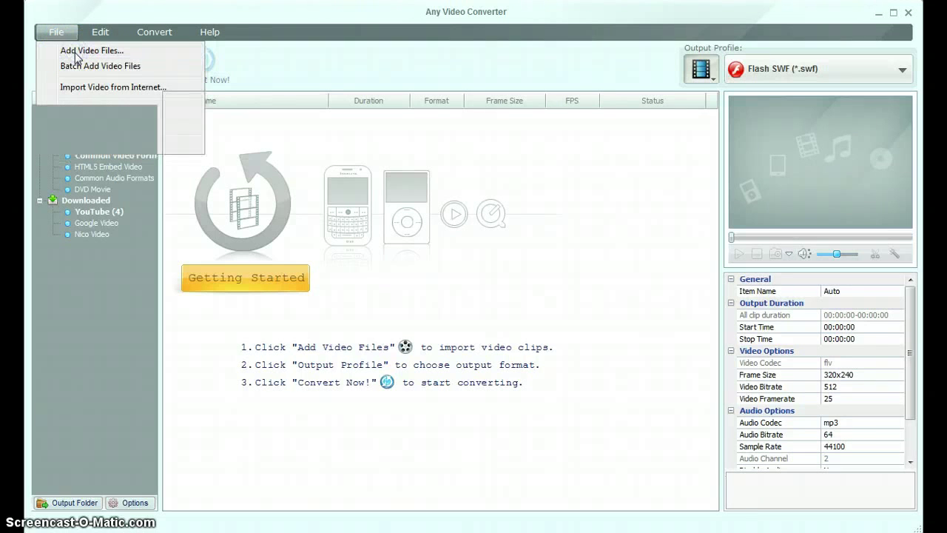
{"action": "left_click_drag", "start_coordinate": [658, 201], "coordinate": [658, 226]}
{"action": "left_click", "coordinate": [533, 231]}
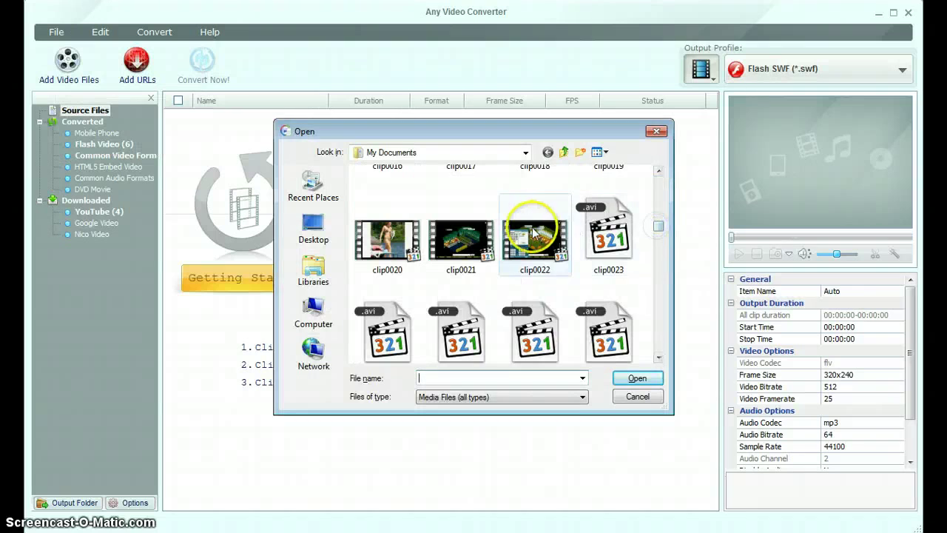
{"action": "double_click", "coordinate": [533, 232]}
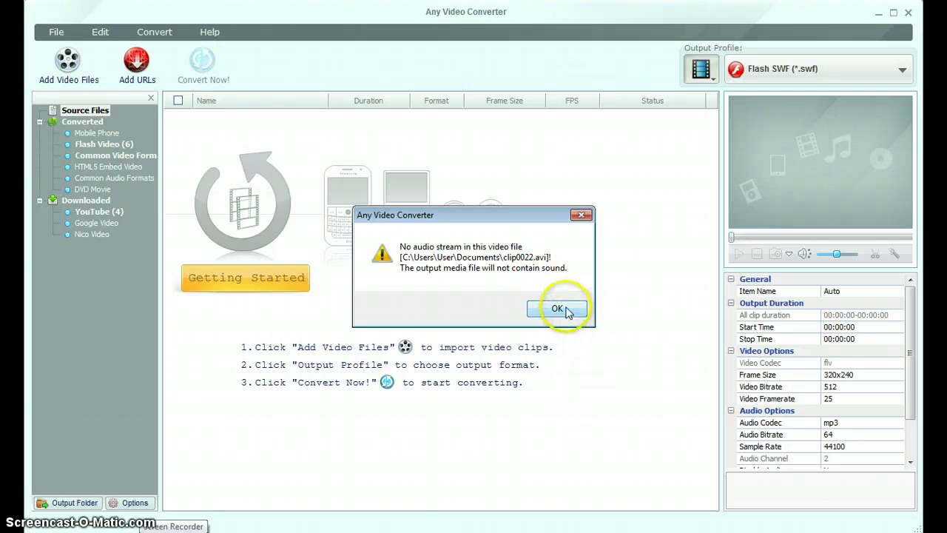
{"action": "left_click", "coordinate": [566, 311]}
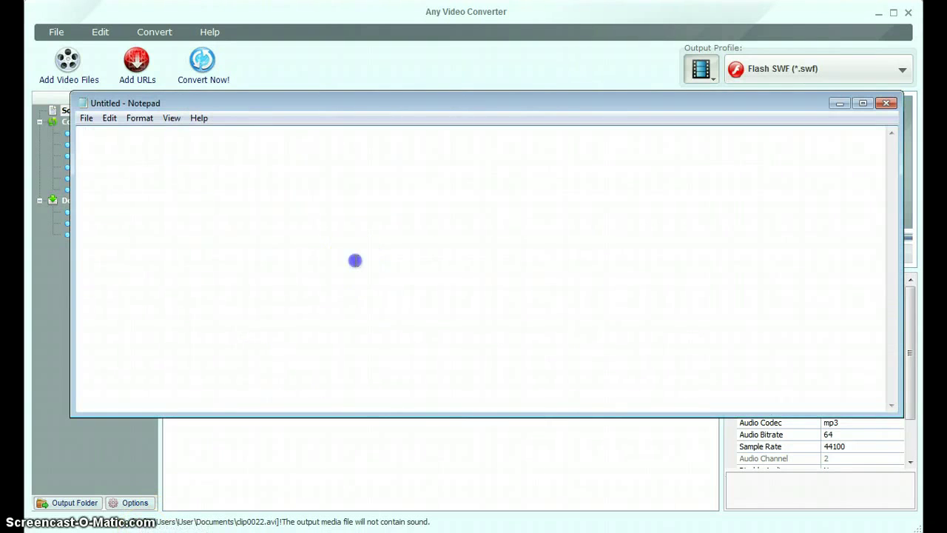
Write the note "there will be no sound" in Notepad
{"action": "type", "text": "there will b"}
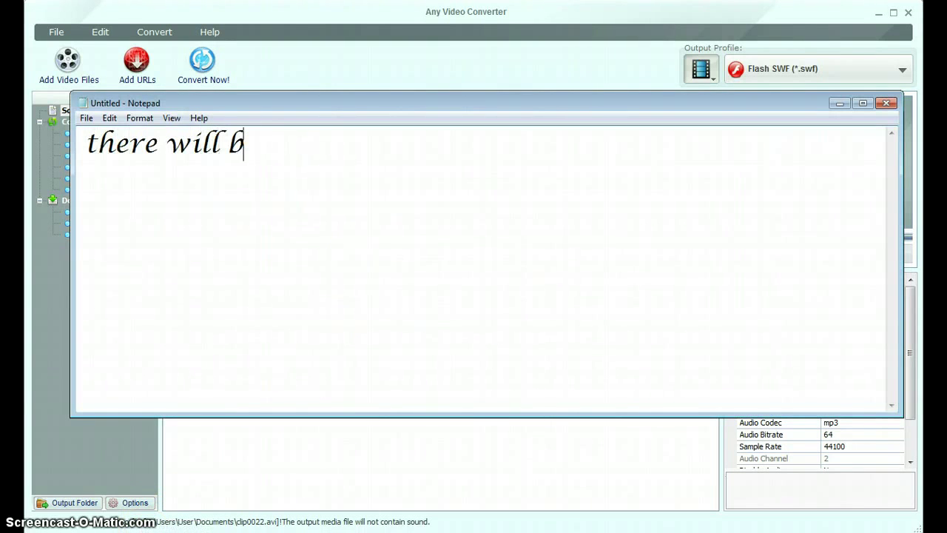
{"action": "type", "text": "e no sound"}
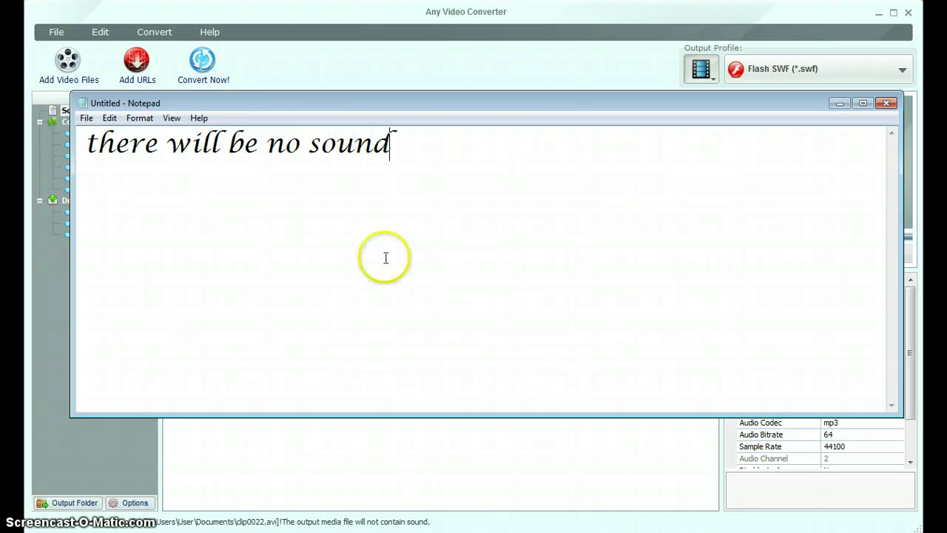
Clear the Notepad note and start converting clip0022.avi in Any Video Converter
{"action": "left_click_drag", "start_coordinate": [520, 171], "coordinate": [27, 151]}
{"action": "key", "text": "BackSpace"}
{"action": "left_click", "coordinate": [440, 462]}
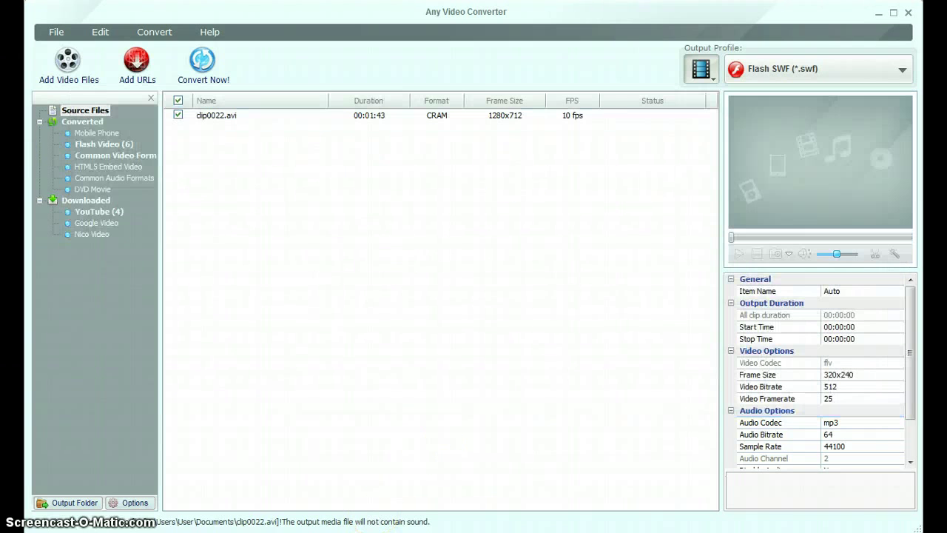
{"action": "left_click", "coordinate": [441, 119]}
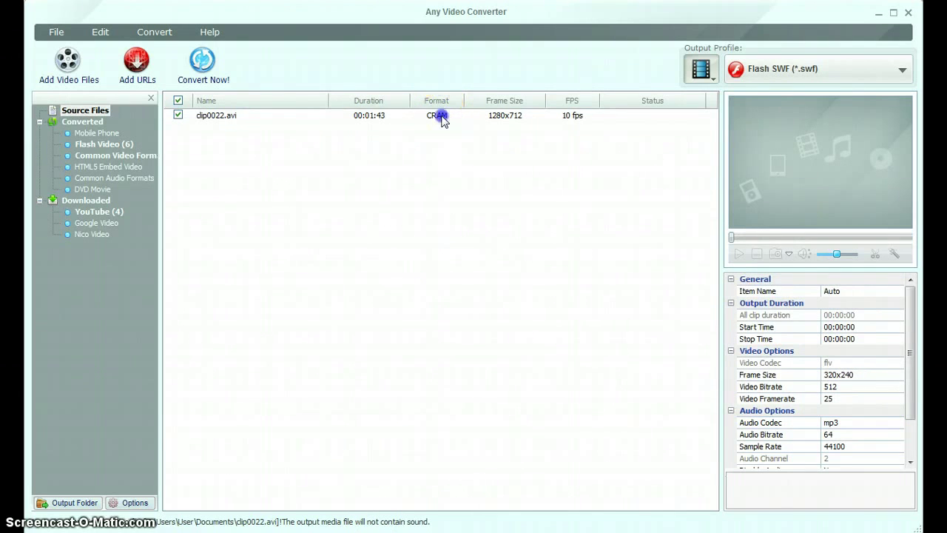
{"action": "left_click", "coordinate": [203, 65]}
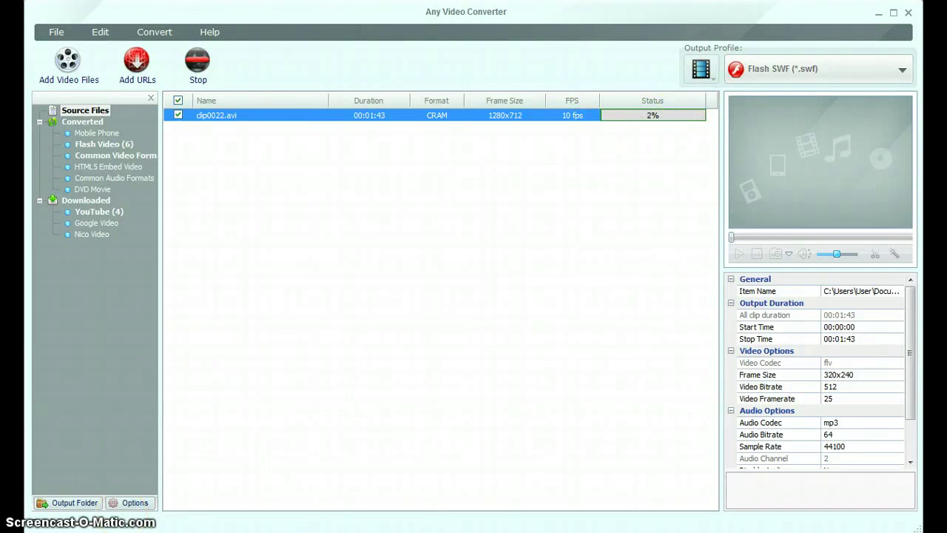
Write the note "Now its loading ... just wait it may take a second or maybe a minute" in Notepad and clear it
{"action": "left_click_drag", "start_coordinate": [498, 96], "coordinate": [498, 222]}
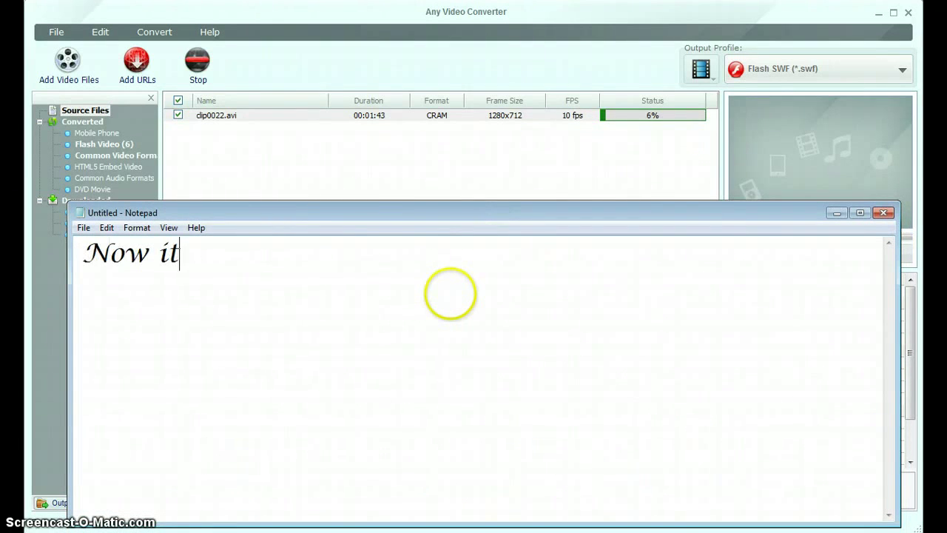
{"action": "type", "text": "loading"}
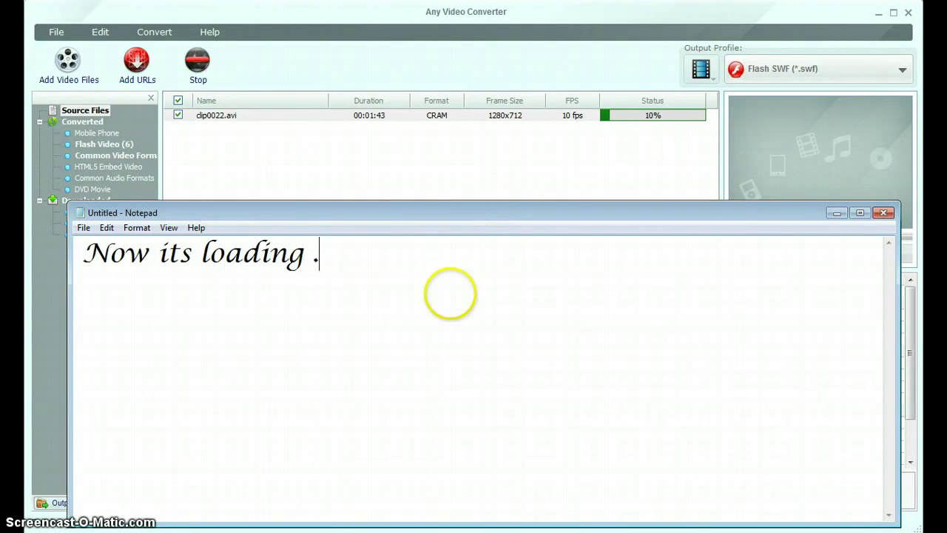
{"action": "type", "text": " ... jus"}
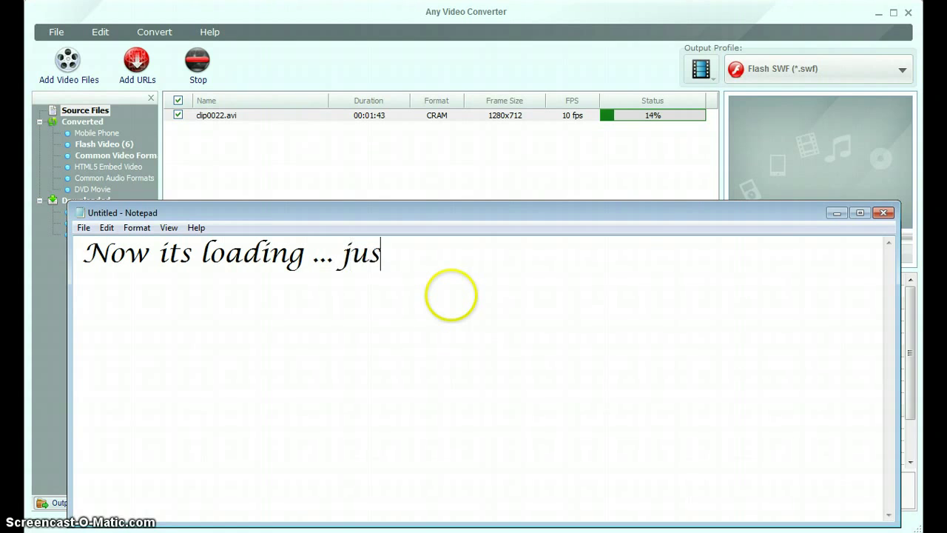
{"action": "type", "text": "t wait it may take a second or"}
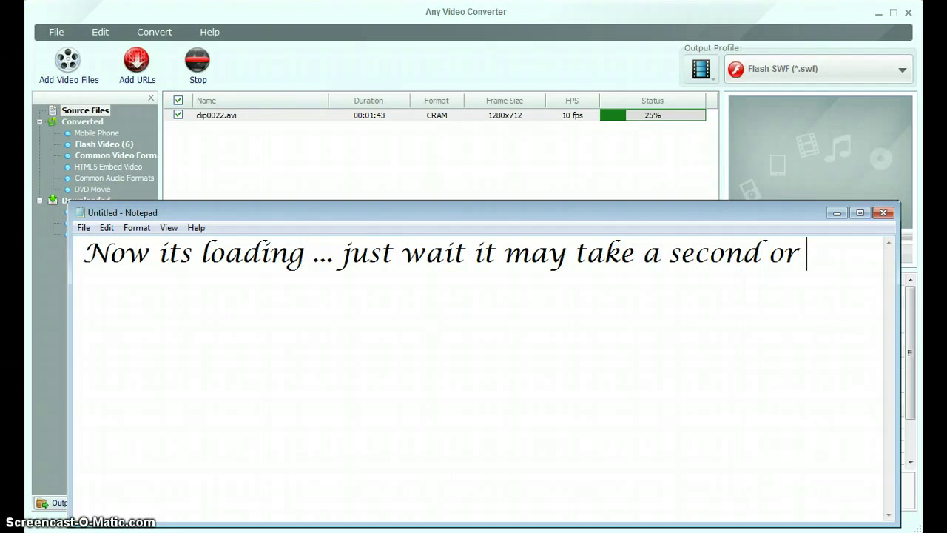
{"action": "type", "text": "maybe a minute"}
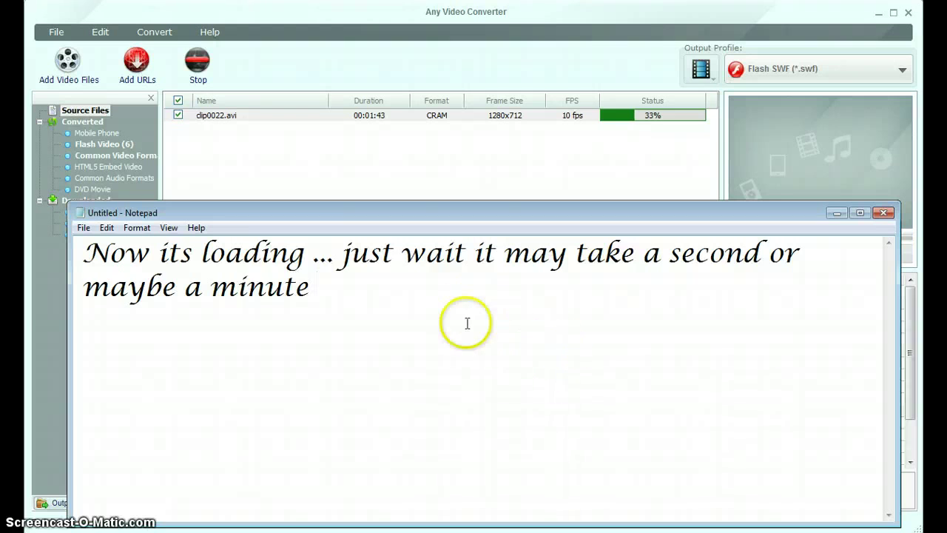
{"action": "key", "text": "ctrl+a"}
{"action": "key", "text": "Delete"}
Open the SWF output folder of the conversion and close the Professional Version browser window
{"action": "left_click", "coordinate": [500, 163]}
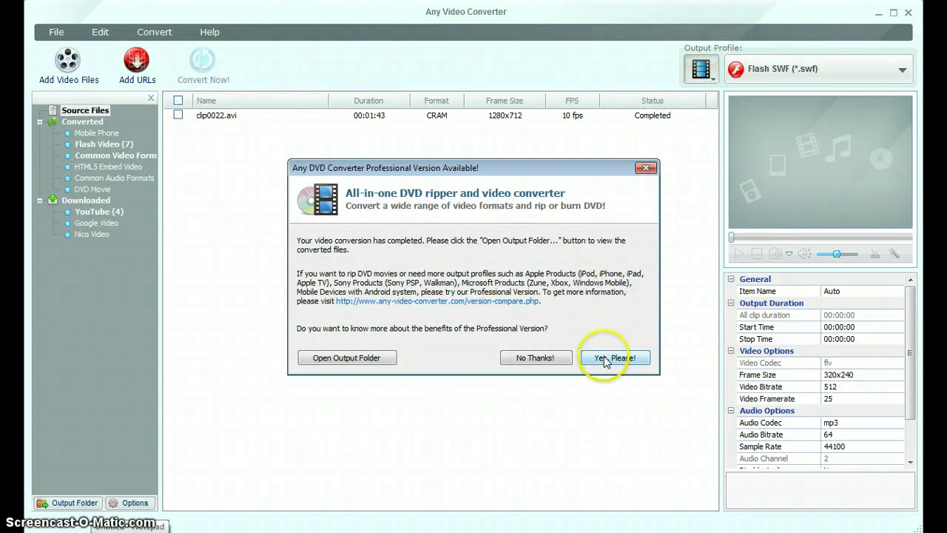
{"action": "left_click", "coordinate": [607, 358]}
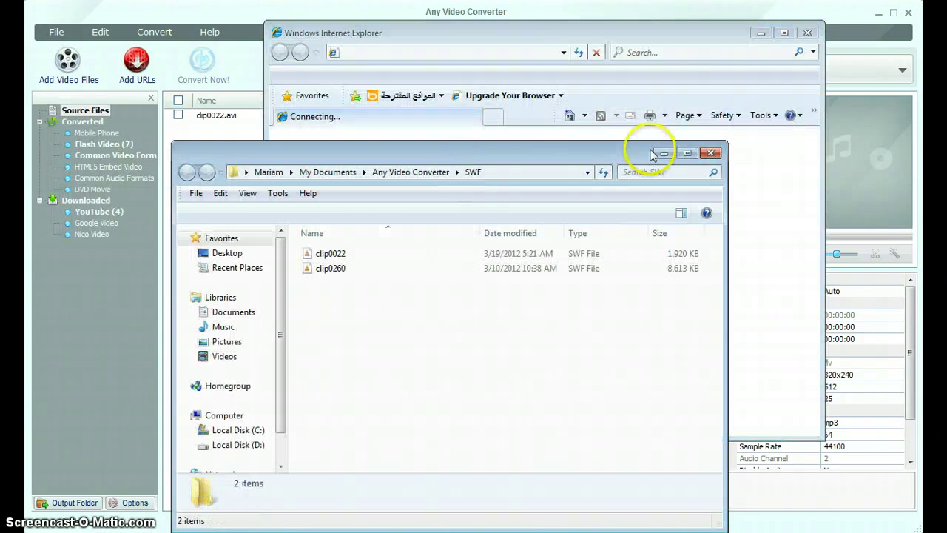
{"action": "left_click", "coordinate": [805, 34]}
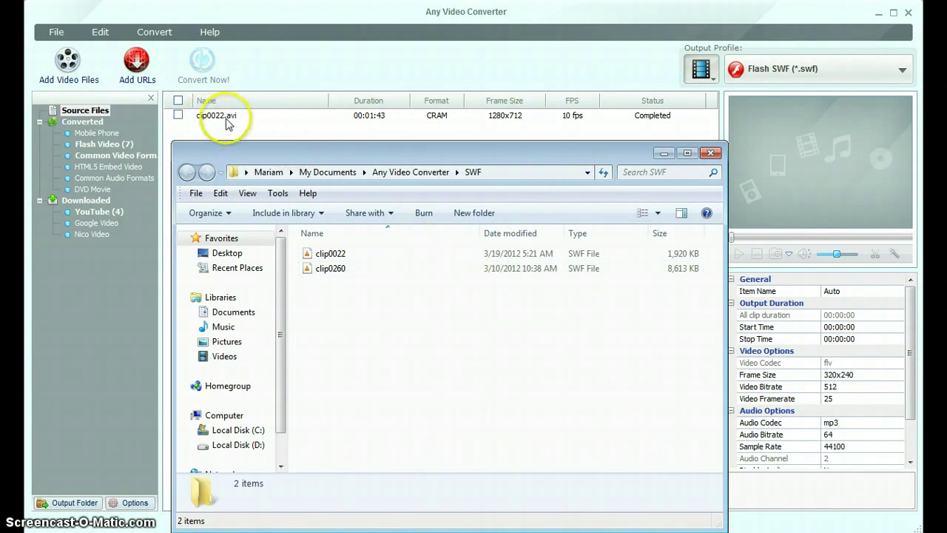
Play the converted clip0022 in VLC media player, skip ahead through it, and close the player
{"action": "left_click", "coordinate": [342, 253]}
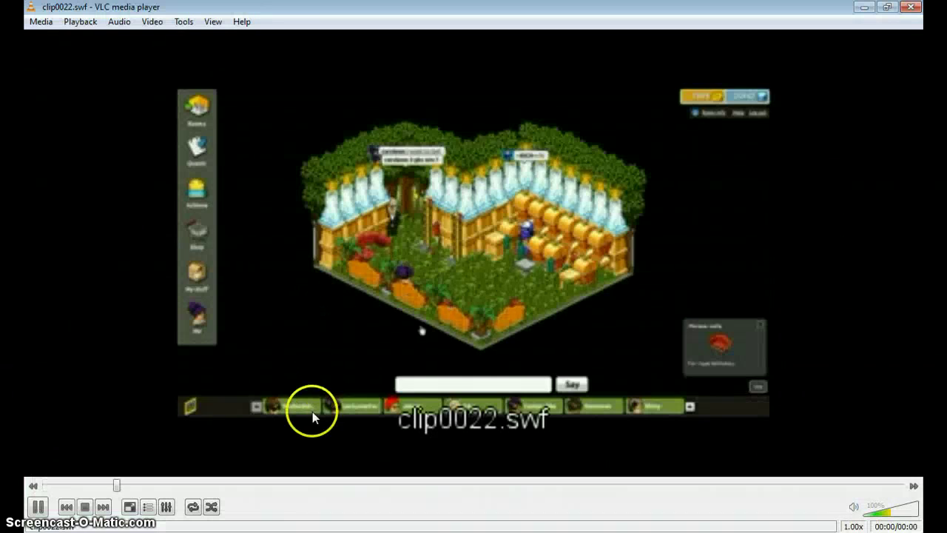
{"action": "left_click", "coordinate": [313, 484]}
{"action": "left_click", "coordinate": [388, 486]}
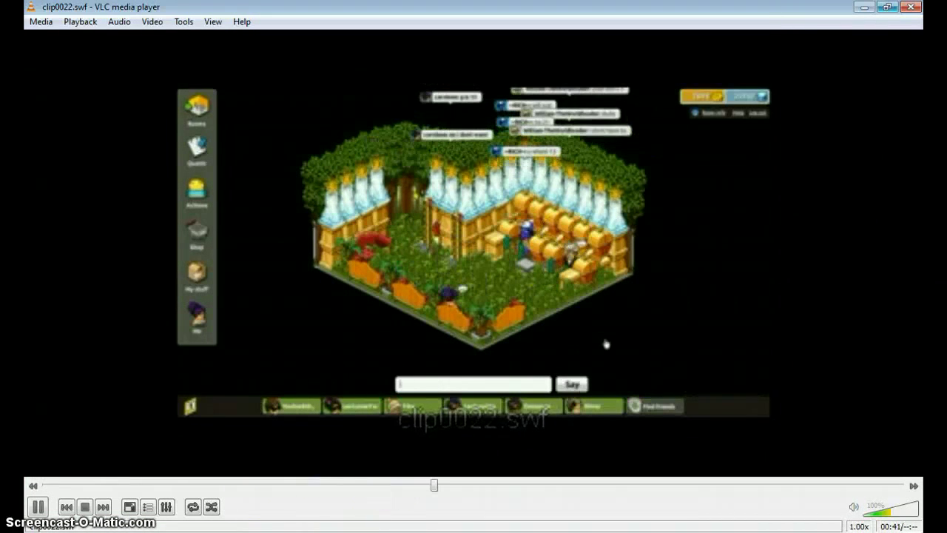
{"action": "left_click", "coordinate": [908, 8]}
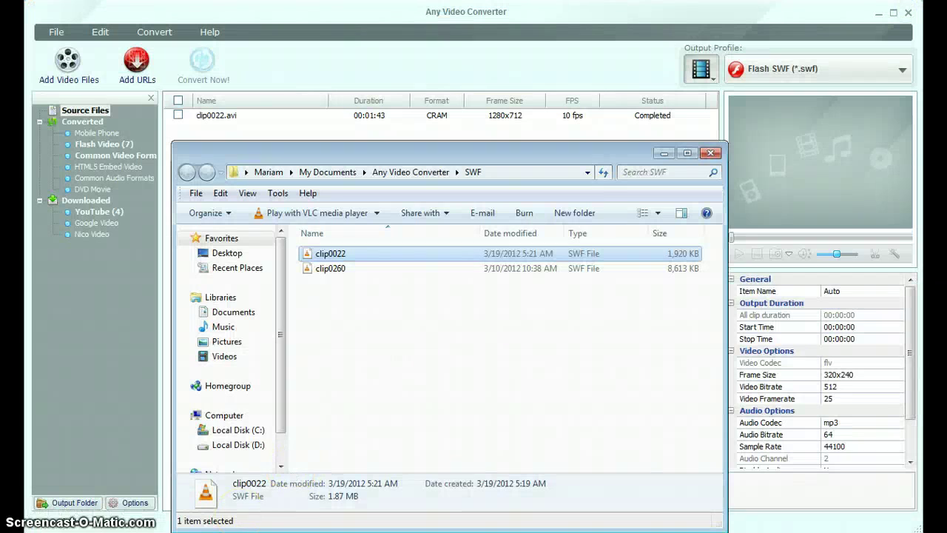
Write the note "It may get bad quality" in Notepad and clear it
{"action": "left_click", "coordinate": [368, 315]}
{"action": "type", "text": "I"}
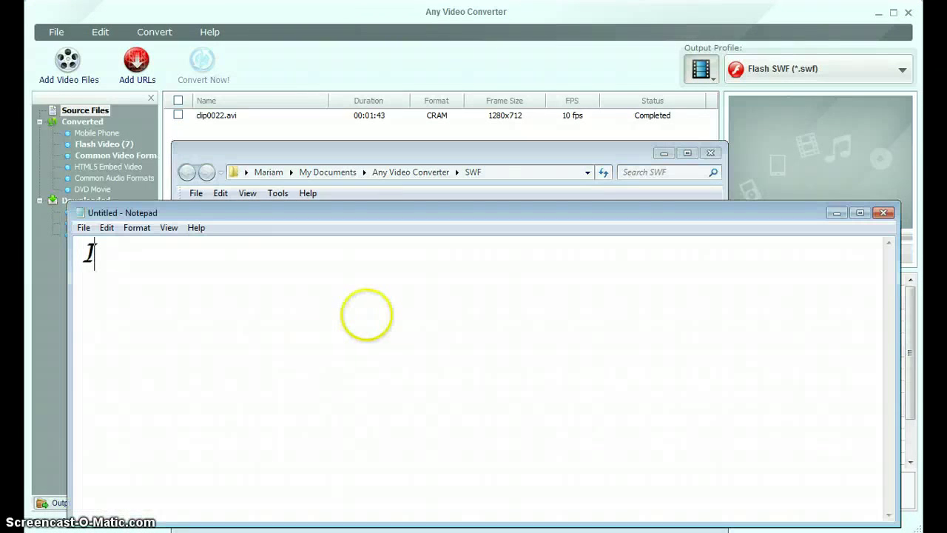
{"action": "type", "text": "t may get bad quality"}
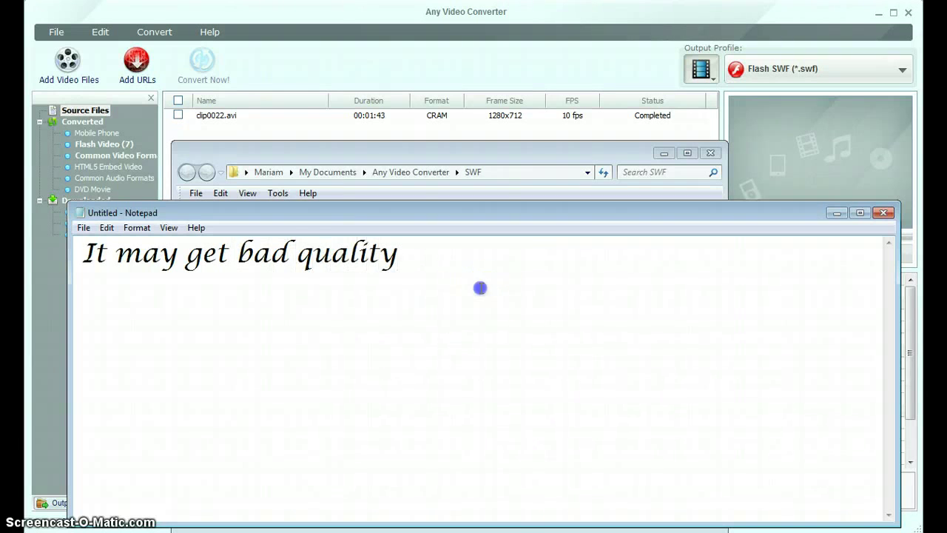
{"action": "left_click_drag", "start_coordinate": [481, 288], "coordinate": [32, 266]}
{"action": "key", "text": "BackSpace"}
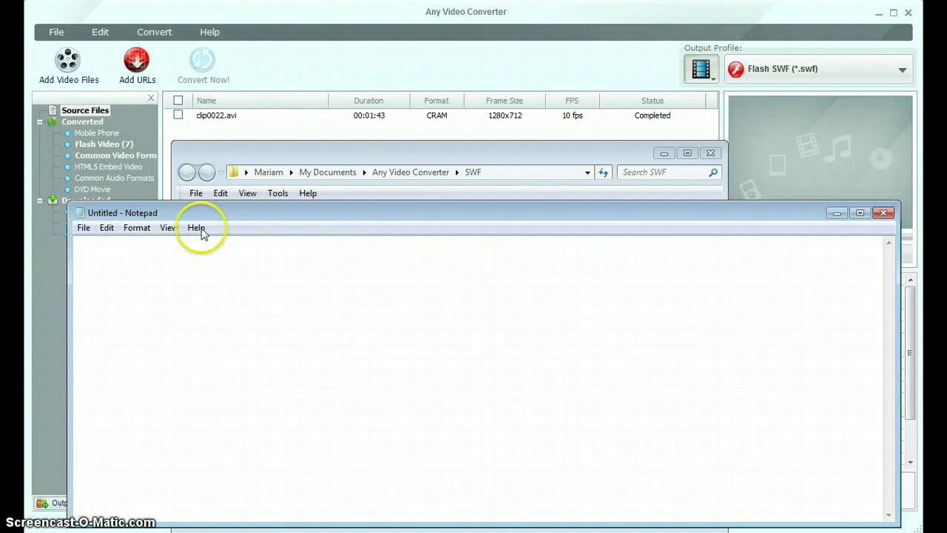
Write the note "Now lets go to youtube and upload it" in Notepad
{"action": "left_click", "coordinate": [597, 159]}
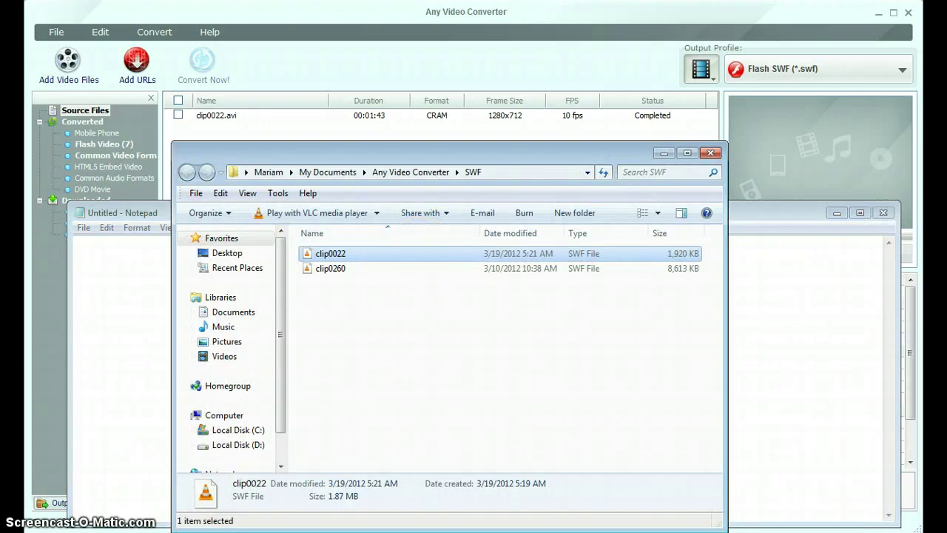
{"action": "mouse_move", "coordinate": [126, 501]}
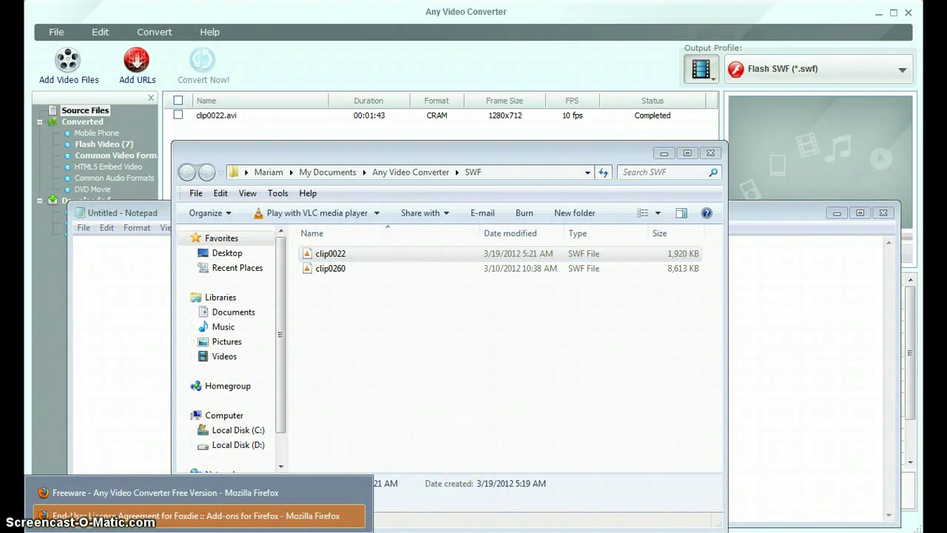
{"action": "key", "text": "alt+Tab"}
{"action": "type", "text": "N"}
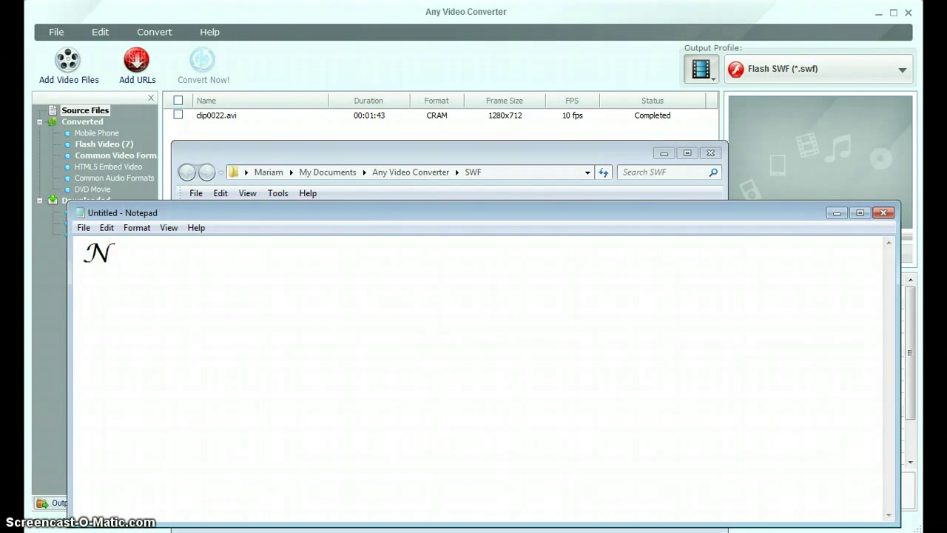
{"action": "type", "text": "ow lets go to "}
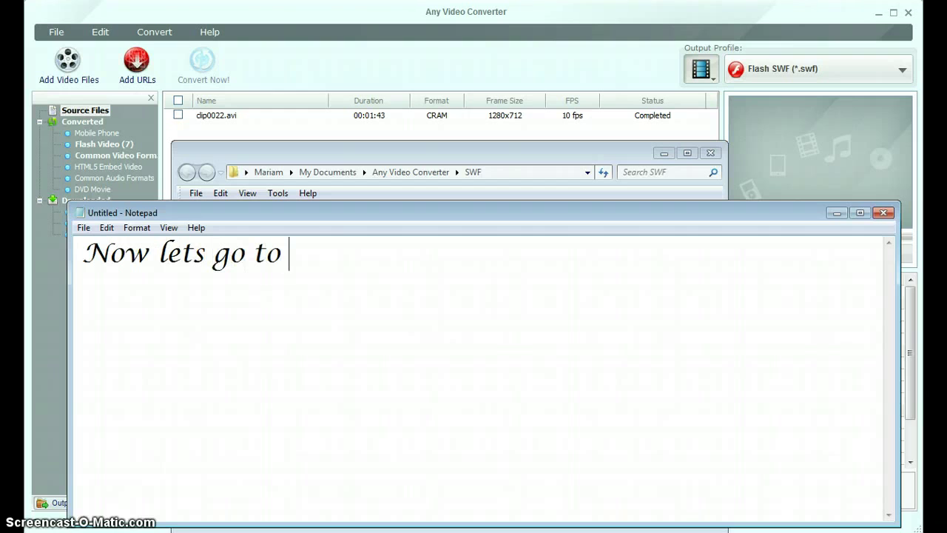
{"action": "type", "text": "youtube and upl"}
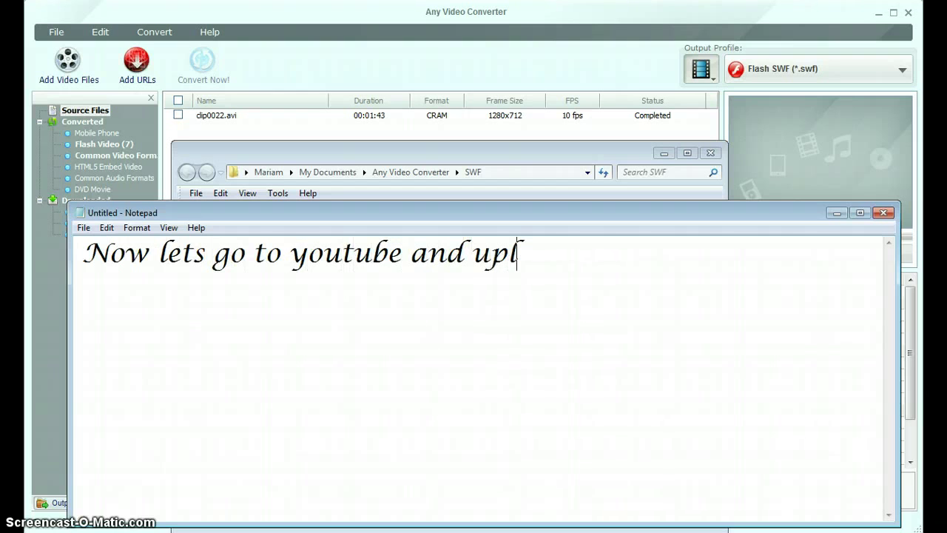
{"action": "type", "text": "oad it"}
{"action": "mouse_move", "coordinate": [112, 511]}
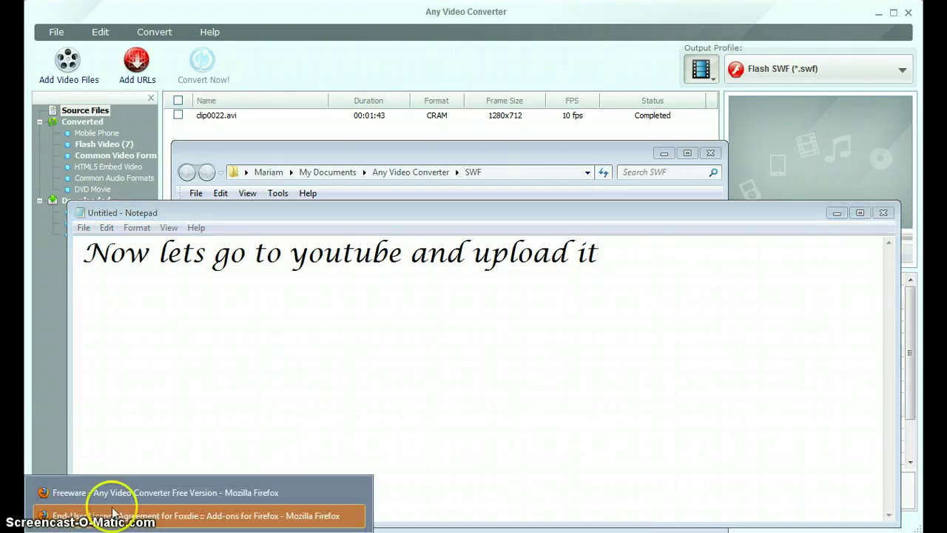
{"action": "left_click", "coordinate": [111, 492]}
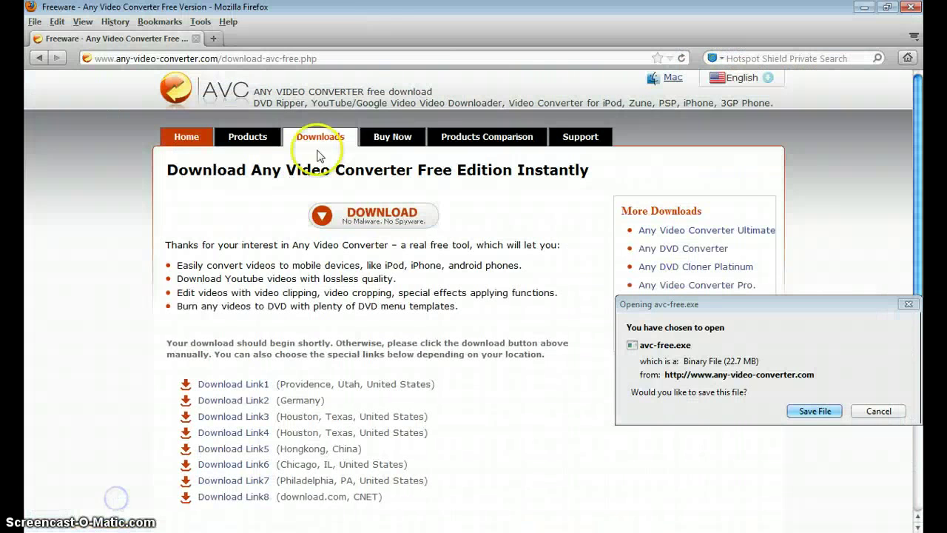
{"action": "left_click", "coordinate": [370, 59]}
{"action": "type", "text": "you"}
{"action": "left_click", "coordinate": [364, 78]}
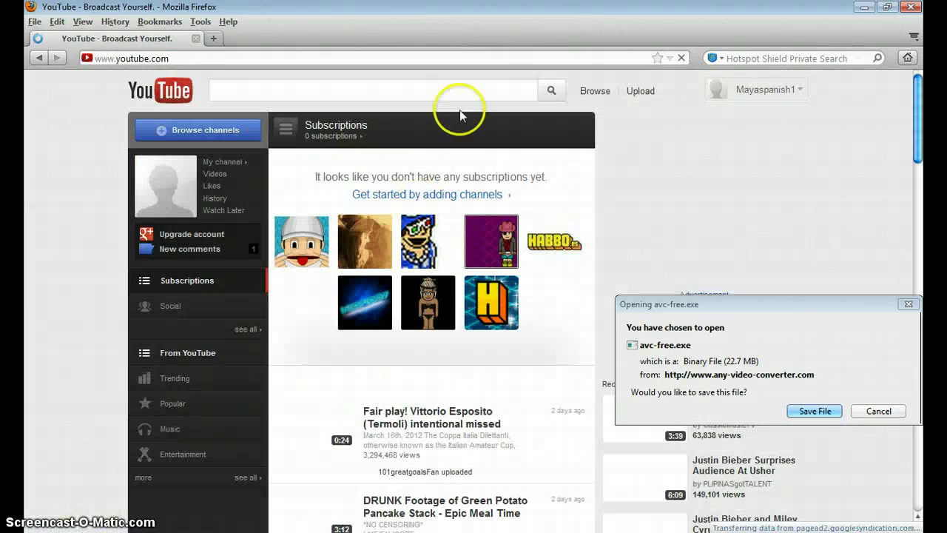
Cancel the pending avc-free.exe download and open YouTube's video upload page
{"action": "left_click", "coordinate": [463, 93]}
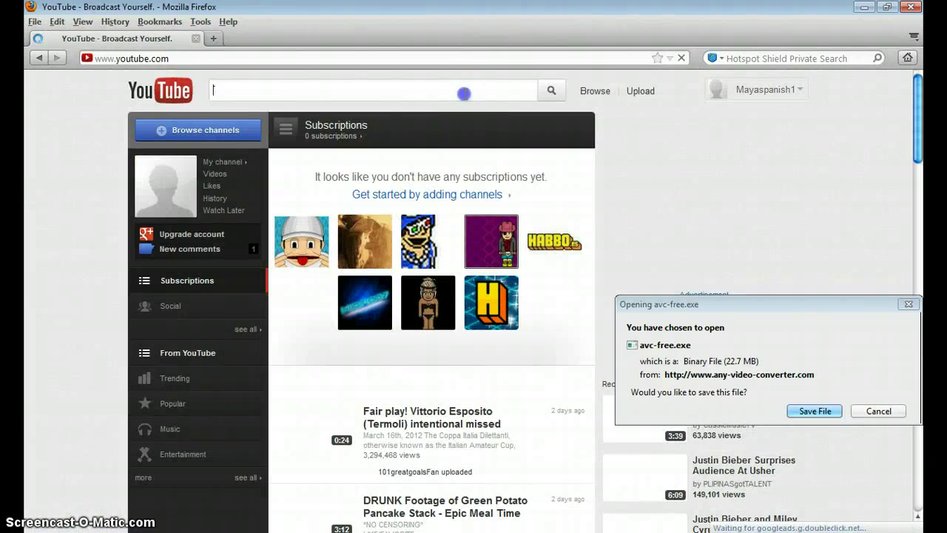
{"action": "left_click", "coordinate": [866, 407]}
{"action": "left_click", "coordinate": [877, 410]}
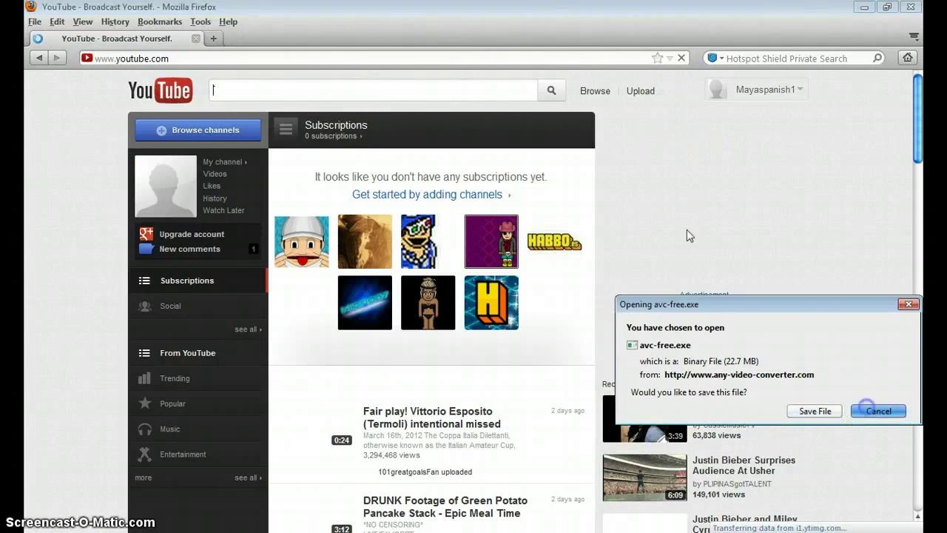
{"action": "left_click", "coordinate": [638, 91]}
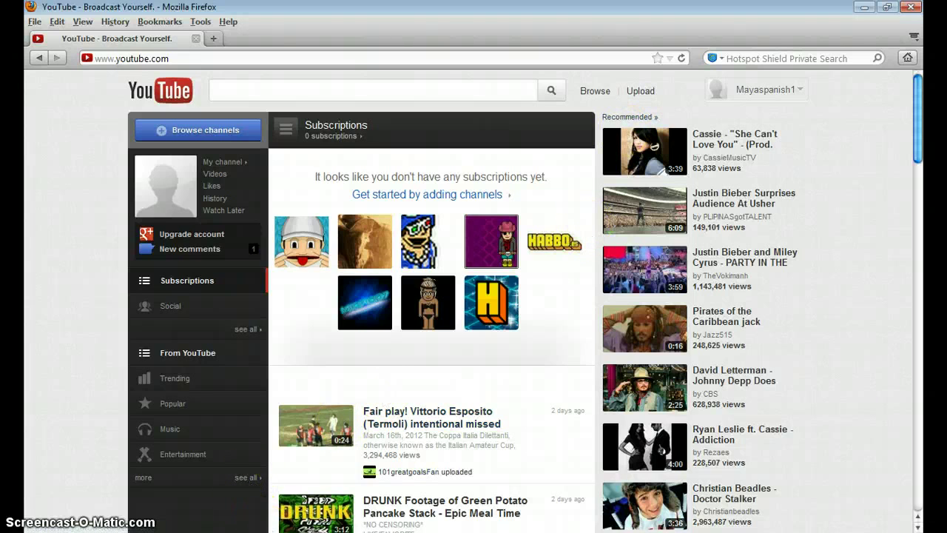
{"action": "left_click", "coordinate": [635, 94]}
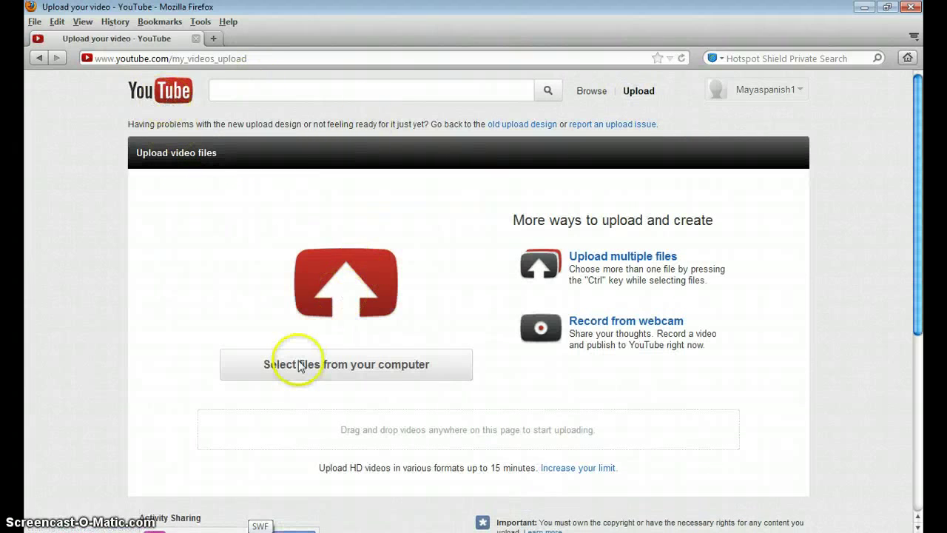
Start uploading clip0022 from the SWF output folder to YouTube and highlight the remaining upload time
{"action": "left_click", "coordinate": [300, 366]}
{"action": "left_click", "coordinate": [376, 255]}
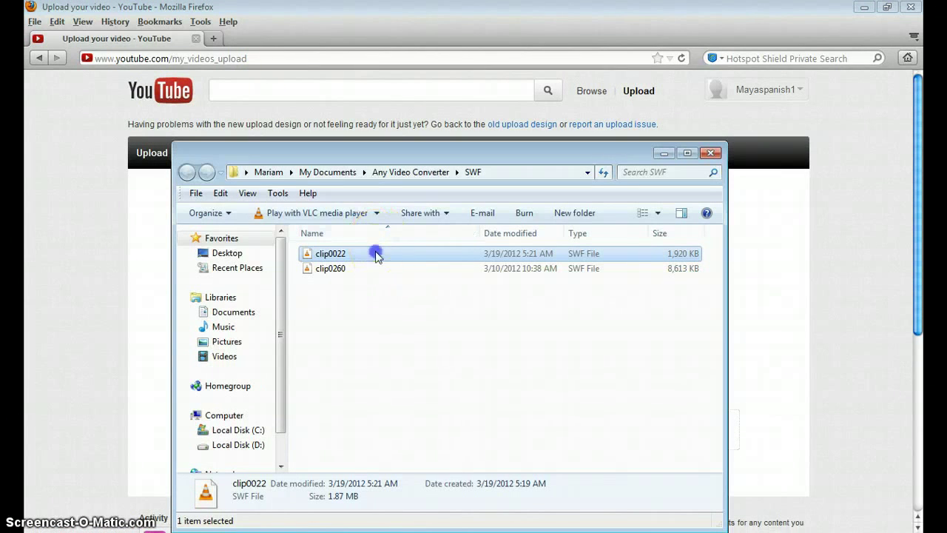
{"action": "left_click_drag", "start_coordinate": [376, 255], "coordinate": [91, 279]}
{"action": "left_click", "coordinate": [83, 326]}
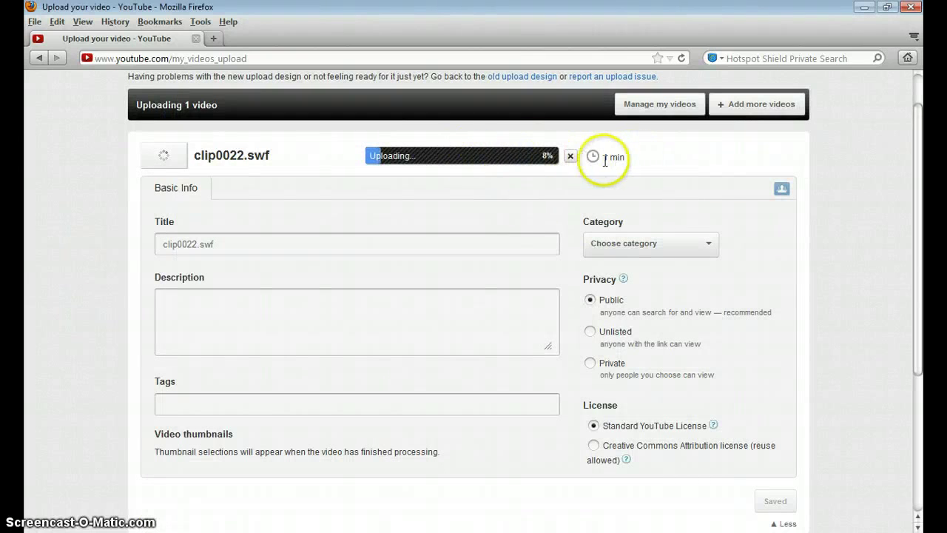
{"action": "triple_click", "coordinate": [605, 157]}
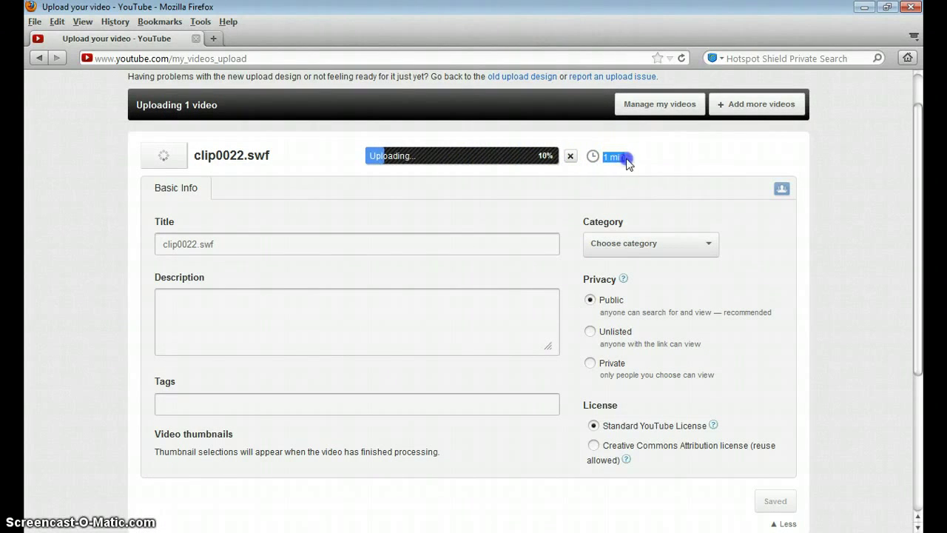
Set the uploading video's title to "Habbo Uk" and its description to "Welcome :D"
{"action": "left_click", "coordinate": [298, 252]}
{"action": "left_click_drag", "start_coordinate": [298, 252], "coordinate": [180, 244]}
{"action": "left_click", "coordinate": [278, 236]}
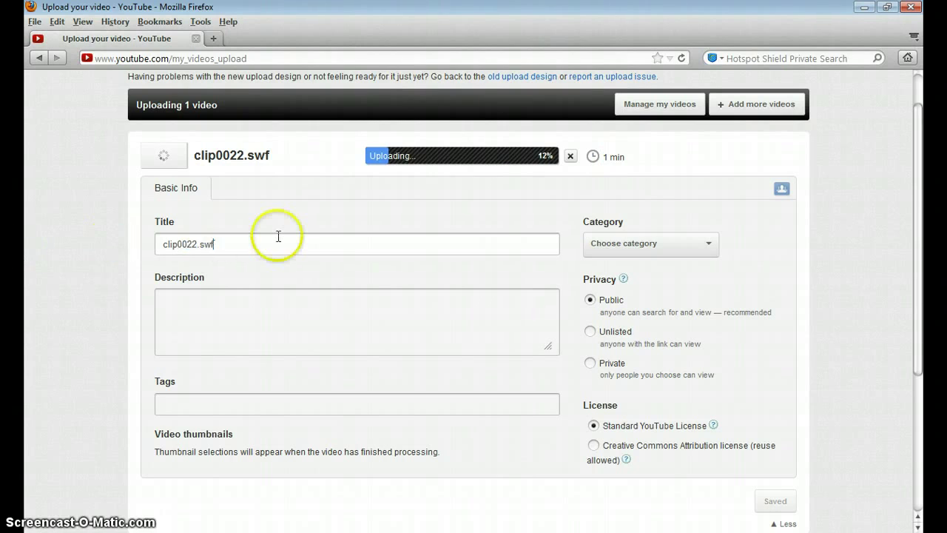
{"action": "key", "text": "BackSpace"}
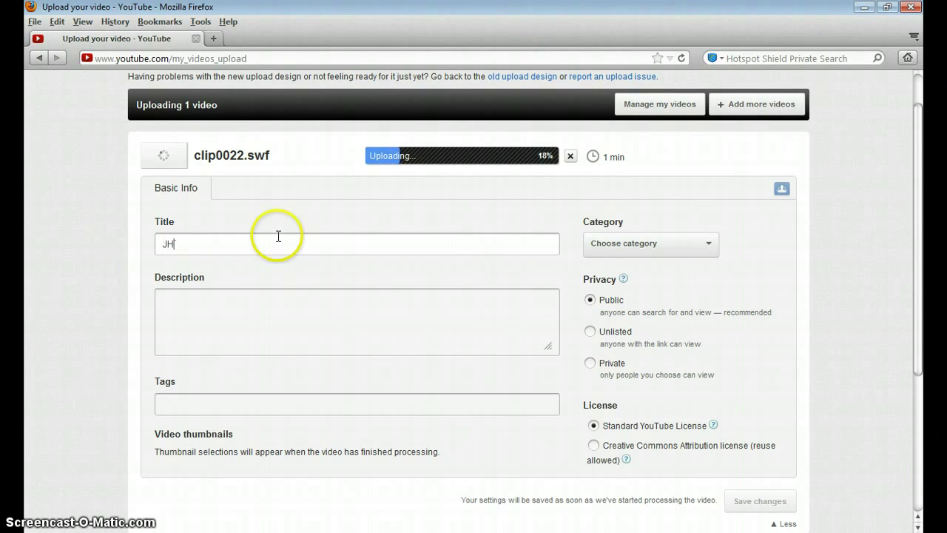
{"action": "type", "text": "Habbo Uk"}
{"action": "left_click", "coordinate": [267, 325]}
{"action": "type", "text": "Welcome :D"}
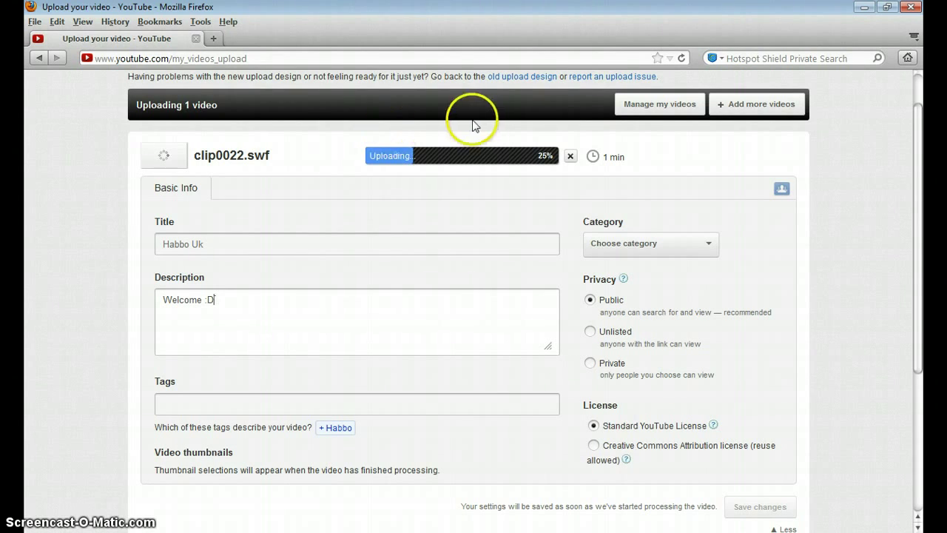
Switch to Notepad and replace the note with "And i promise u that there will be no virus or any stuff like that so YEAH"
{"action": "mouse_move", "coordinate": [920, 144]}
{"action": "left_mouse_down"}
{"action": "mouse_move", "coordinate": [921, 185]}
{"action": "mouse_move", "coordinate": [921, 140]}
{"action": "left_mouse_up"}
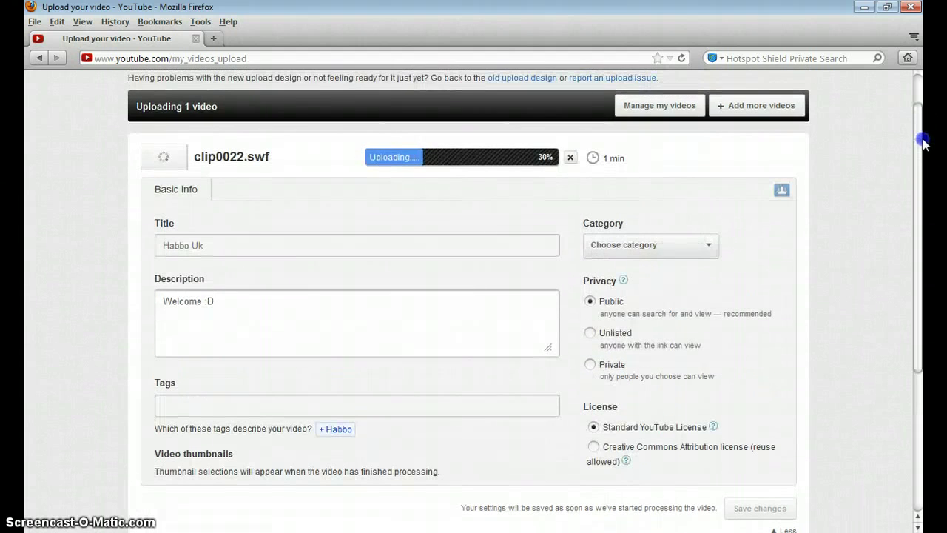
{"action": "left_click", "coordinate": [95, 508]}
{"action": "left_click_drag", "start_coordinate": [713, 278], "coordinate": [61, 309]}
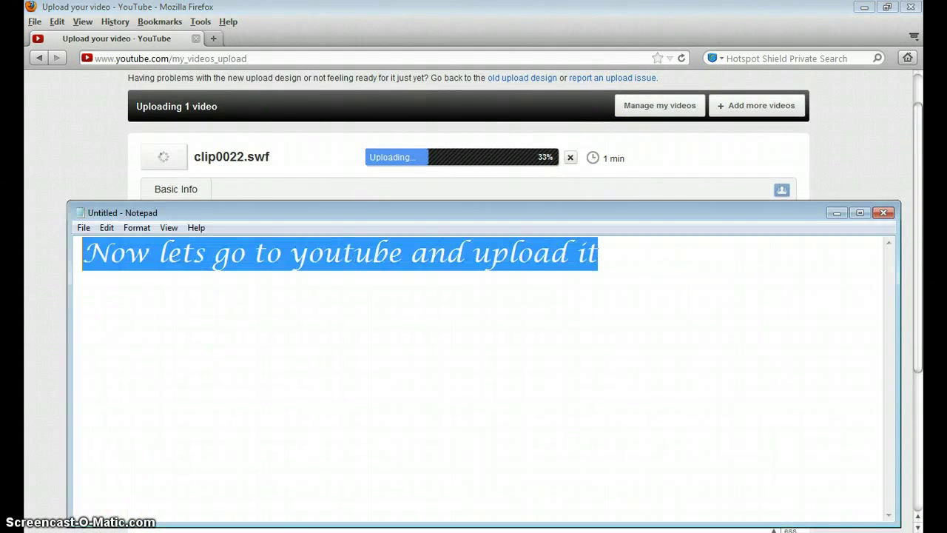
{"action": "type", "text": "And i promise"}
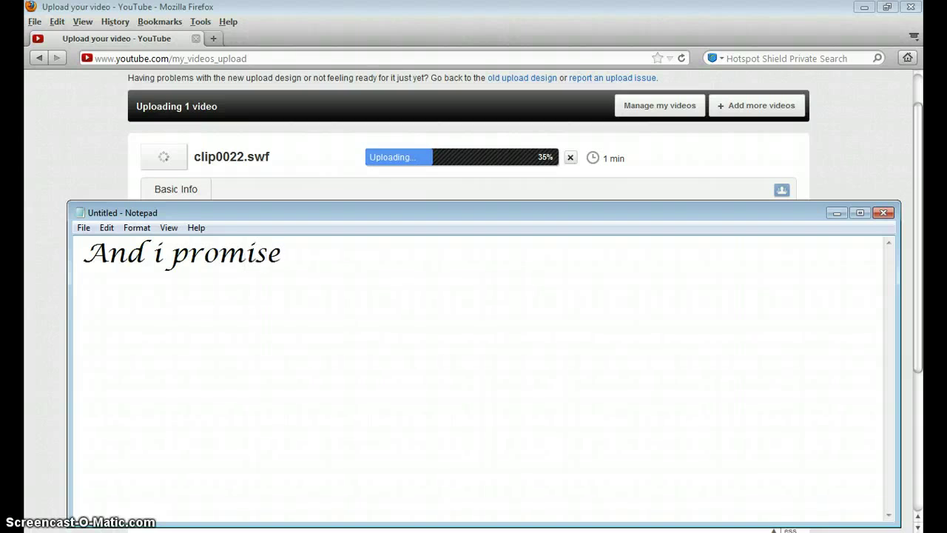
{"action": "type", "text": " u that the"}
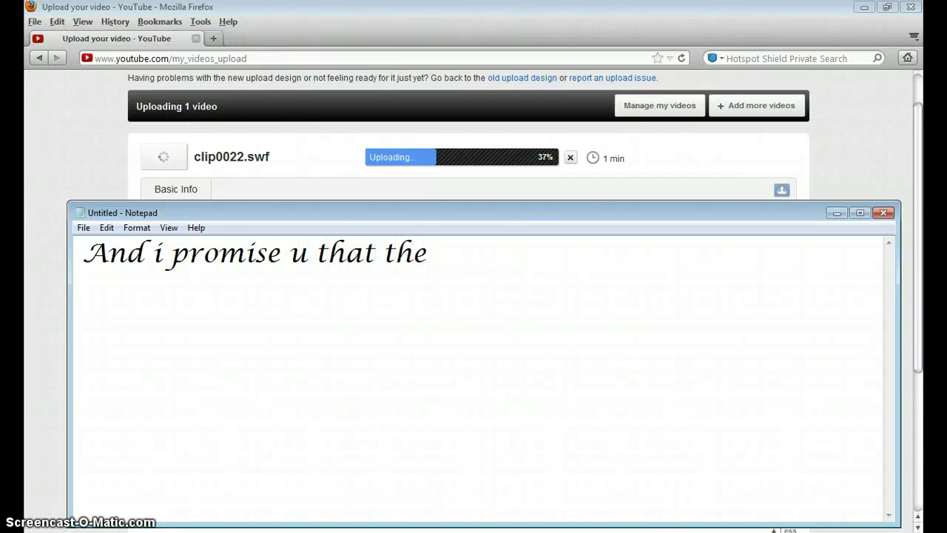
{"action": "type", "text": "re will be no"}
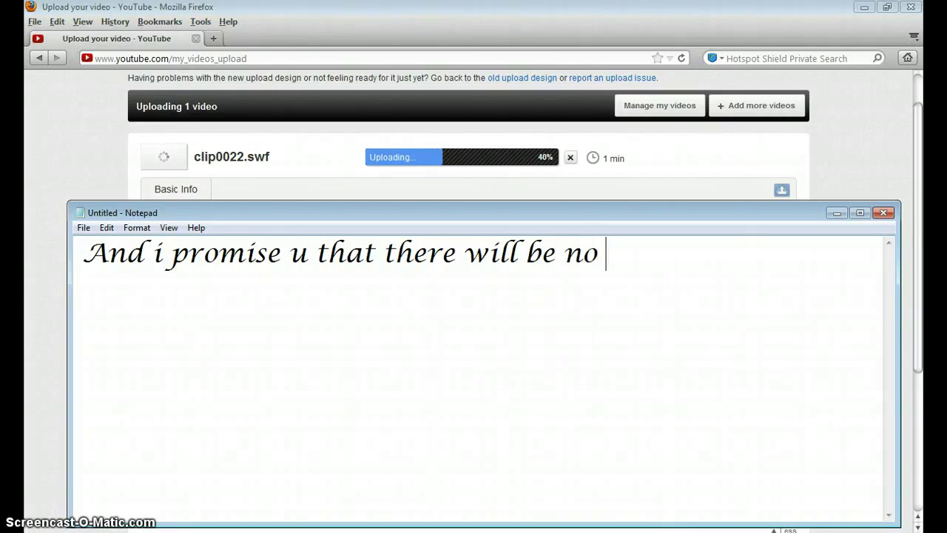
{"action": "type", "text": " virus or"}
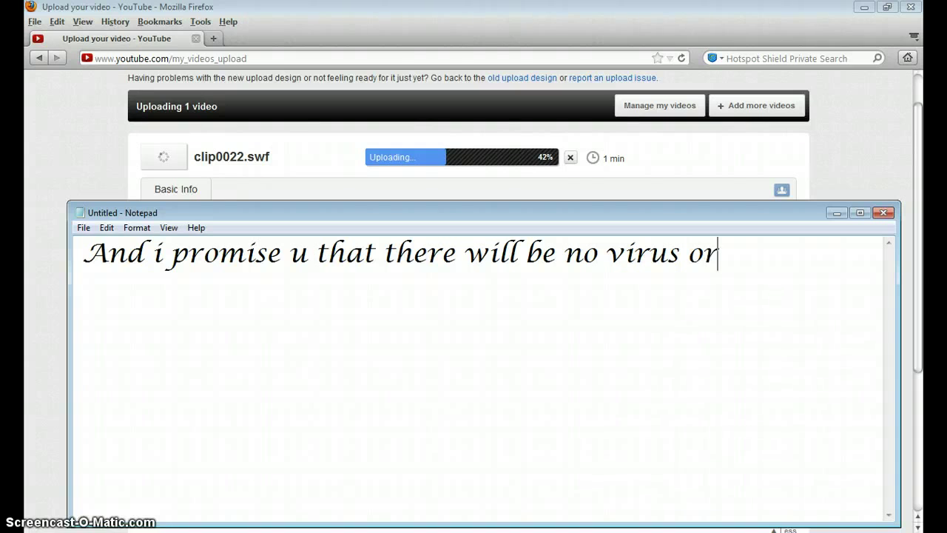
{"action": "type", "text": " an"}
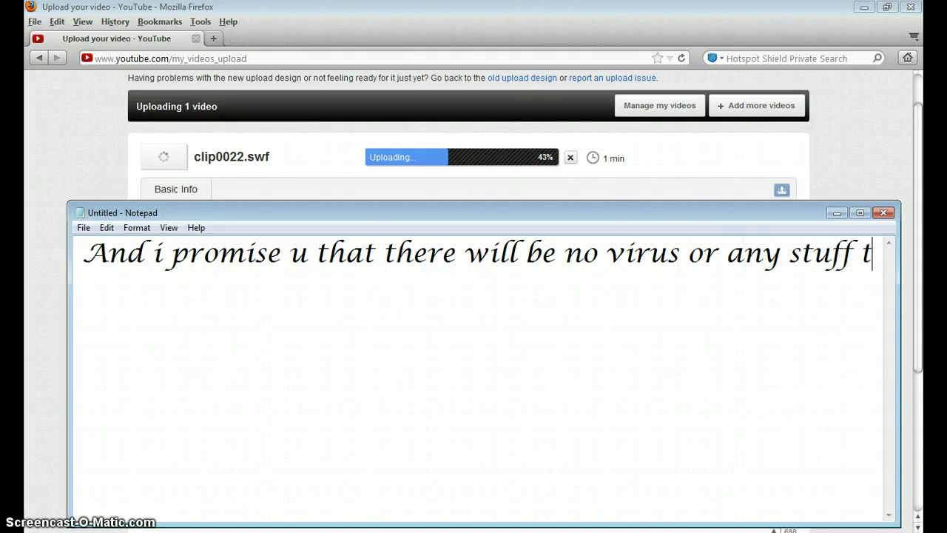
{"action": "type", "text": "y stuff liek"}
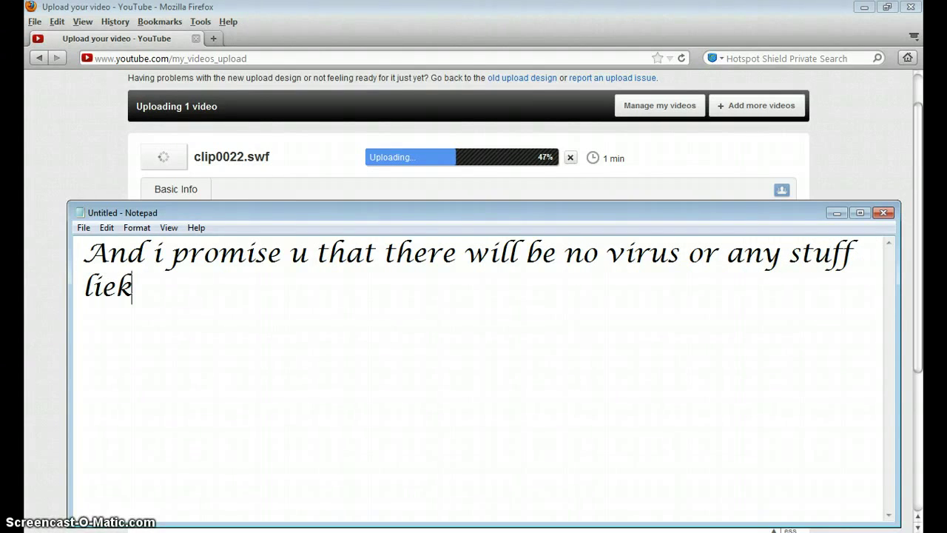
{"action": "type", "text": "t e tha"}
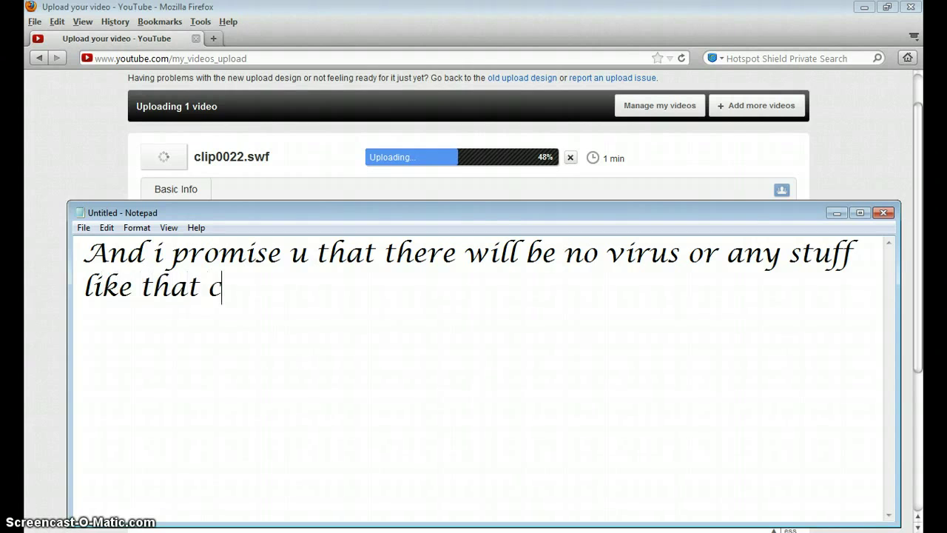
{"action": "type", "text": "t so YEAH"}
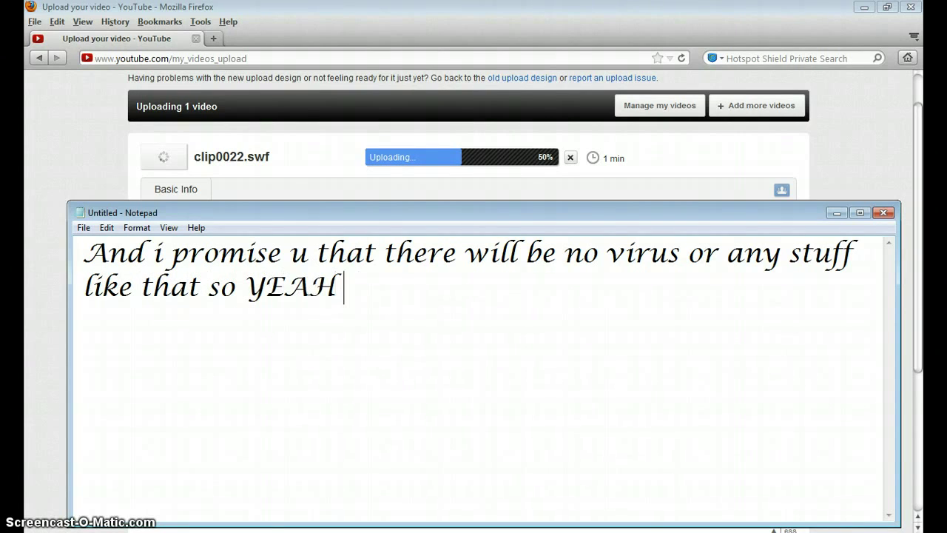